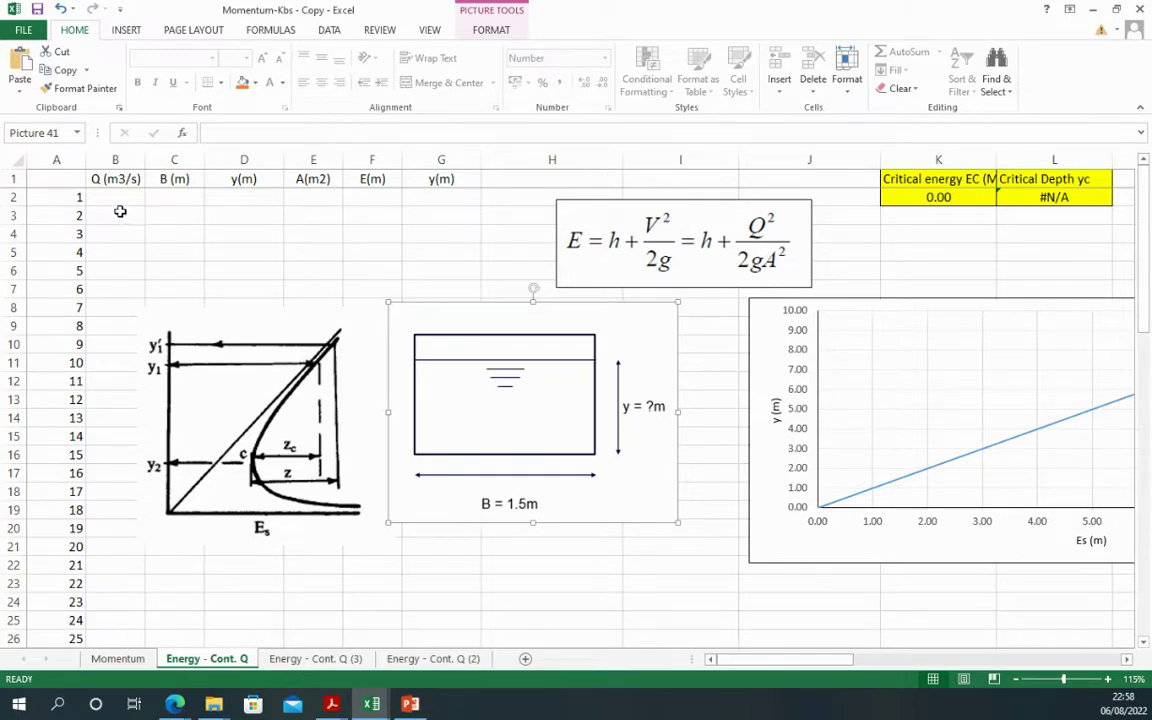
Enter 15 in B2 and B3 and fill the discharge 15 down column B to row 71
{"action": "key", "text": "Escape"}
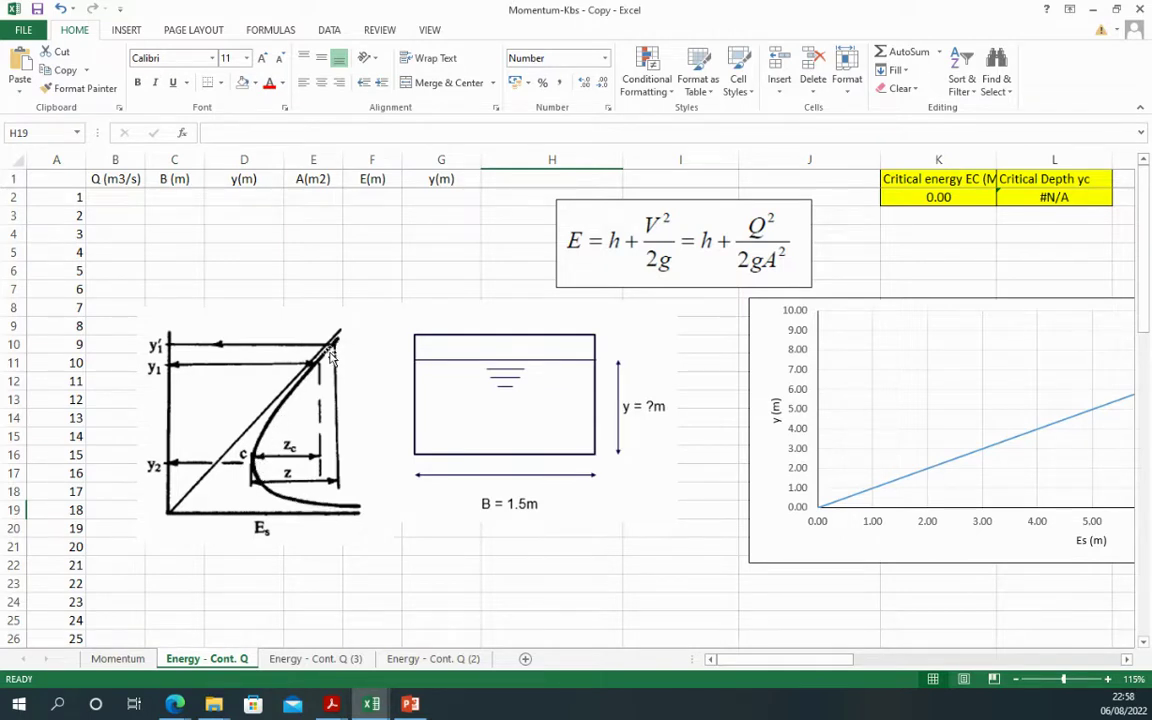
{"action": "left_click", "coordinate": [122, 198]}
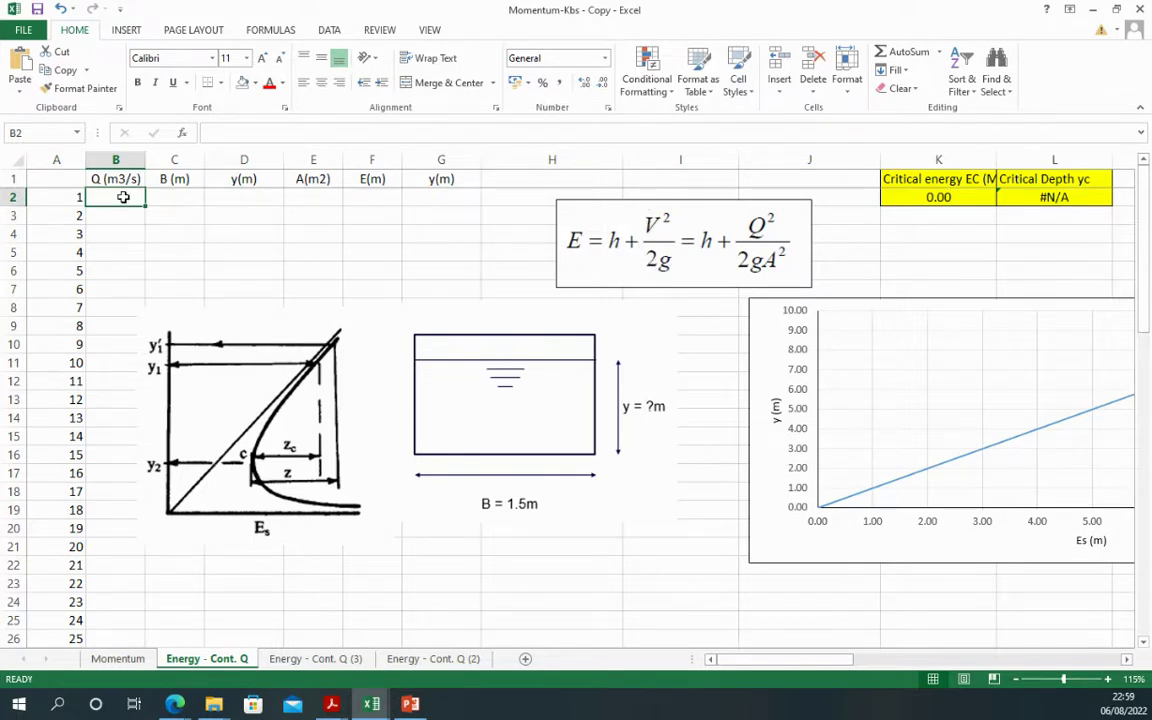
{"action": "type", "text": "15"}
{"action": "key", "text": "Return"}
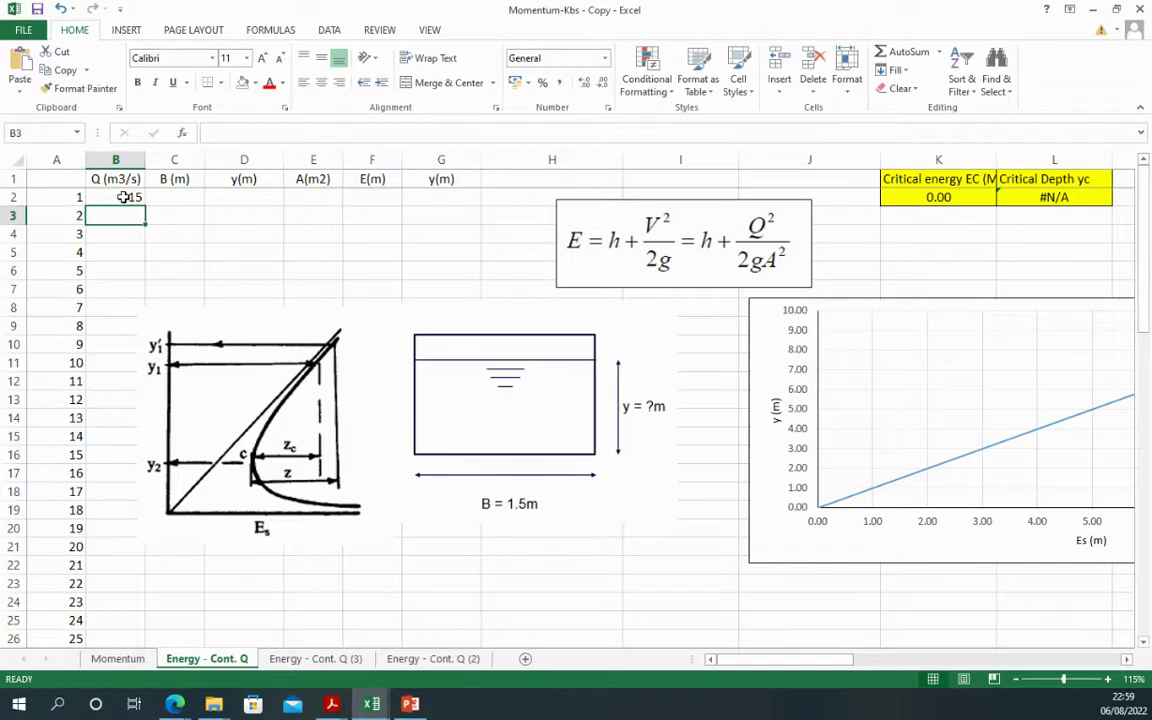
{"action": "type", "text": "15"}
{"action": "key", "text": "Return"}
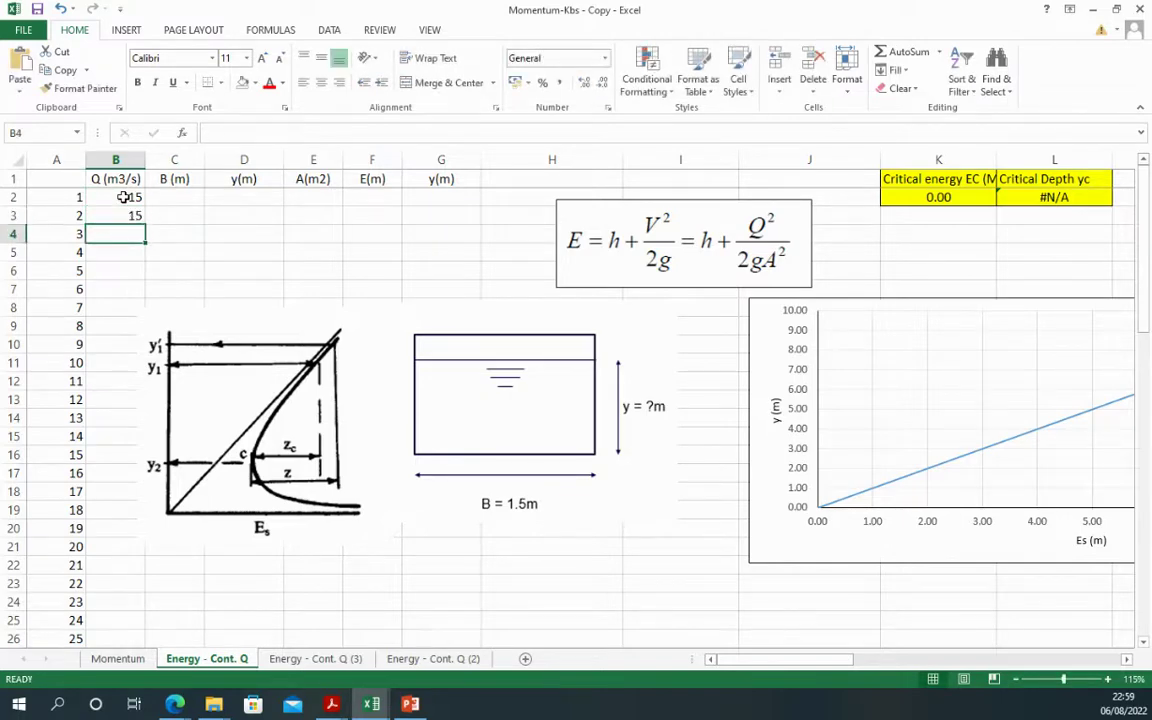
{"action": "left_click_drag", "start_coordinate": [122, 197], "coordinate": [143, 221]}
{"action": "double_click", "coordinate": [145, 225]}
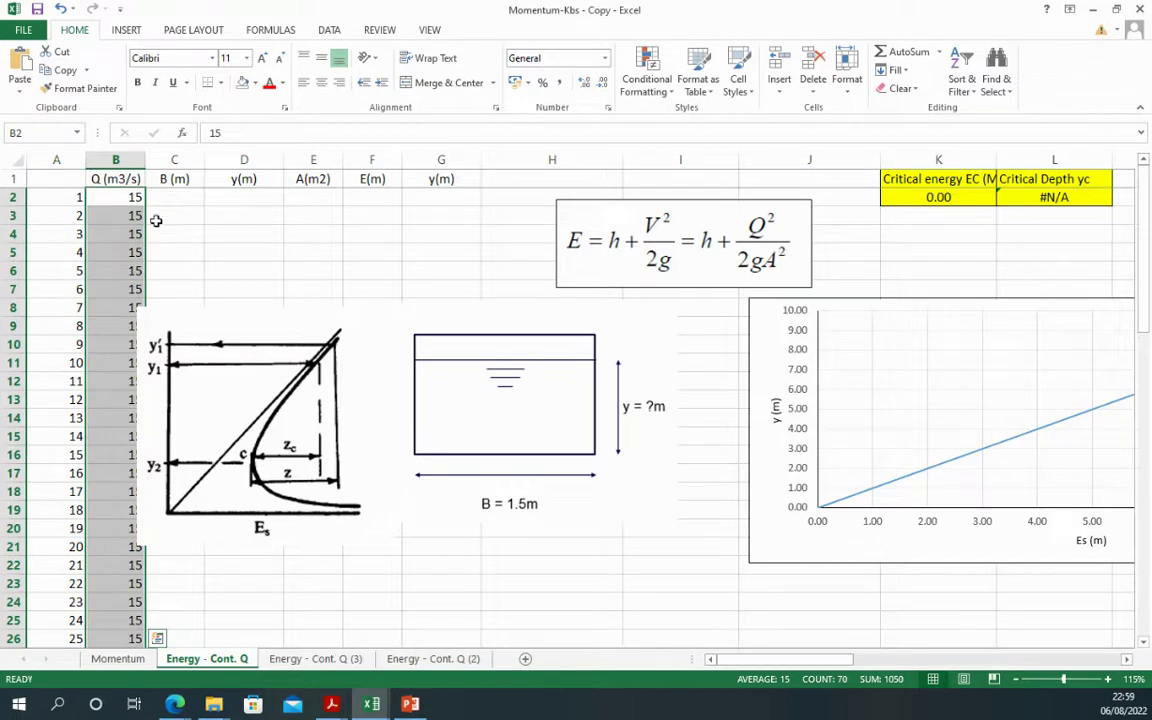
{"action": "scroll", "coordinate": [123, 279], "scroll_direction": "down", "scroll_amount": 11}
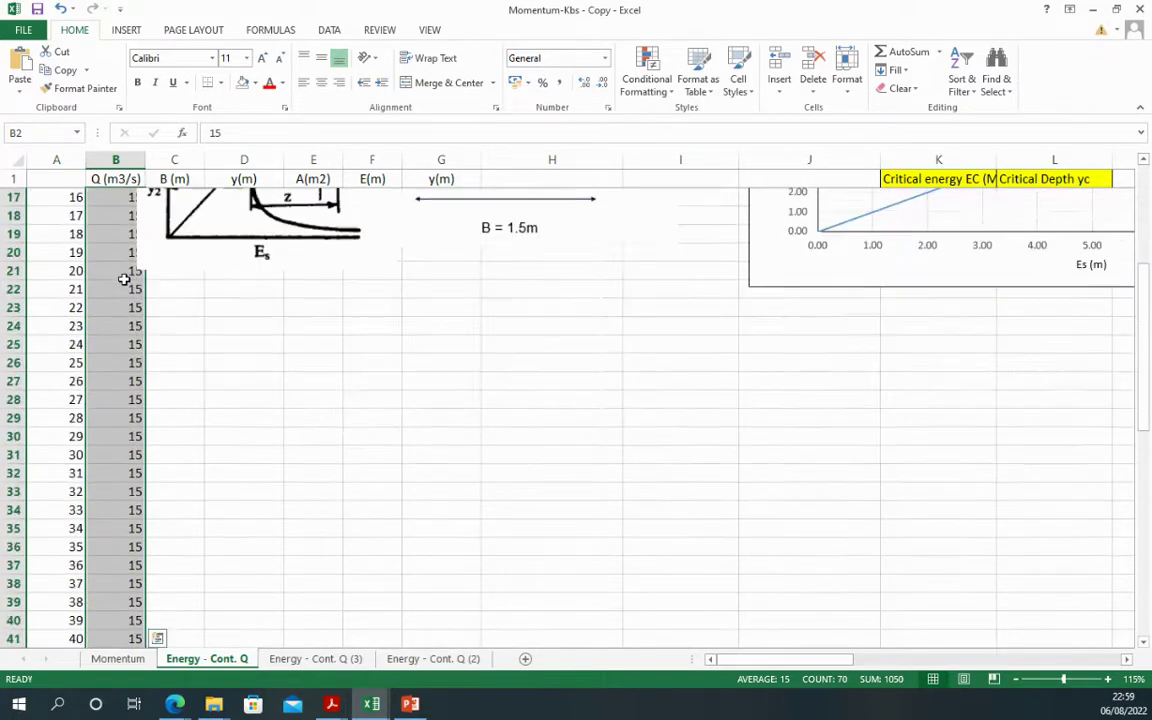
{"action": "scroll", "coordinate": [123, 279], "scroll_direction": "down", "scroll_amount": 4}
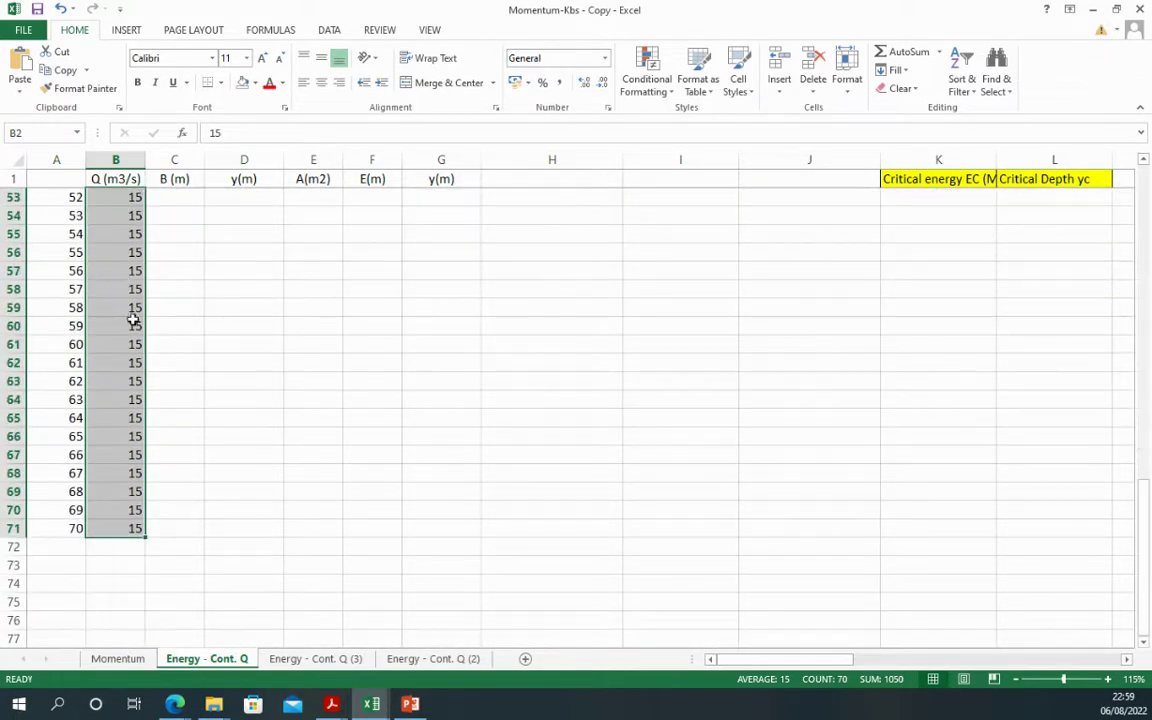
{"action": "scroll", "coordinate": [133, 383], "scroll_direction": "up", "scroll_amount": 15}
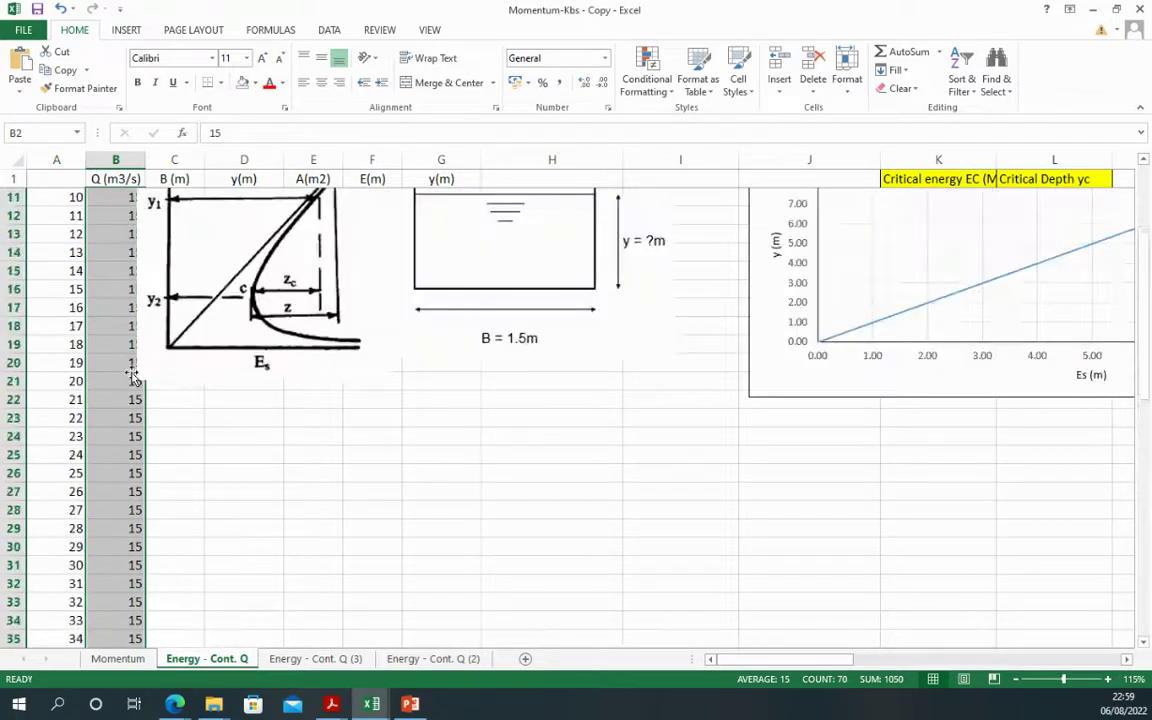
{"action": "left_click", "coordinate": [170, 196]}
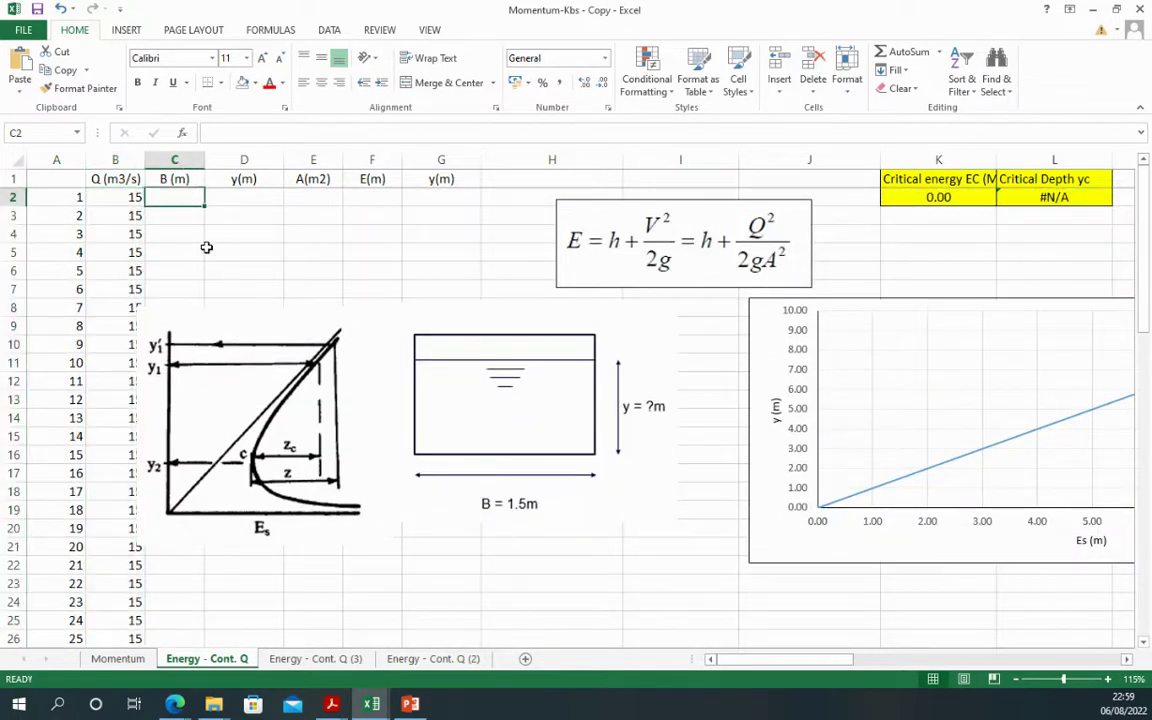
Fill the width column C with 1.5 in all 70 rows
{"action": "type", "text": "1.5"}
{"action": "left_click", "coordinate": [195, 202]}
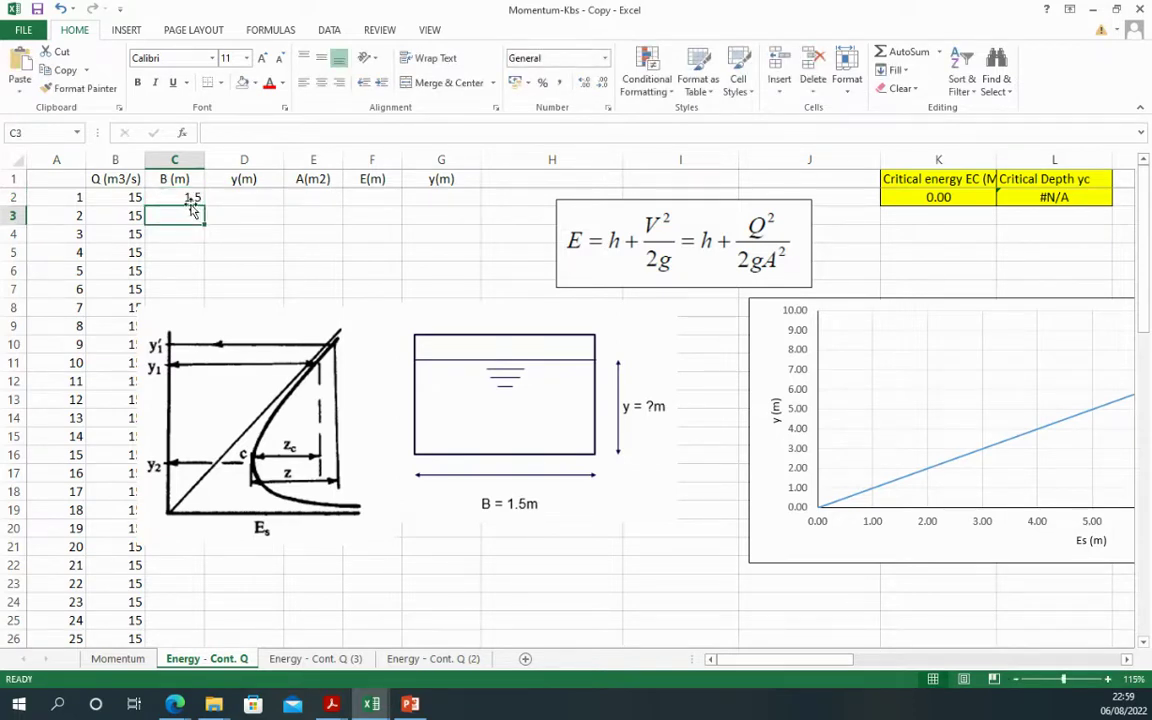
{"action": "double_click", "coordinate": [204, 203]}
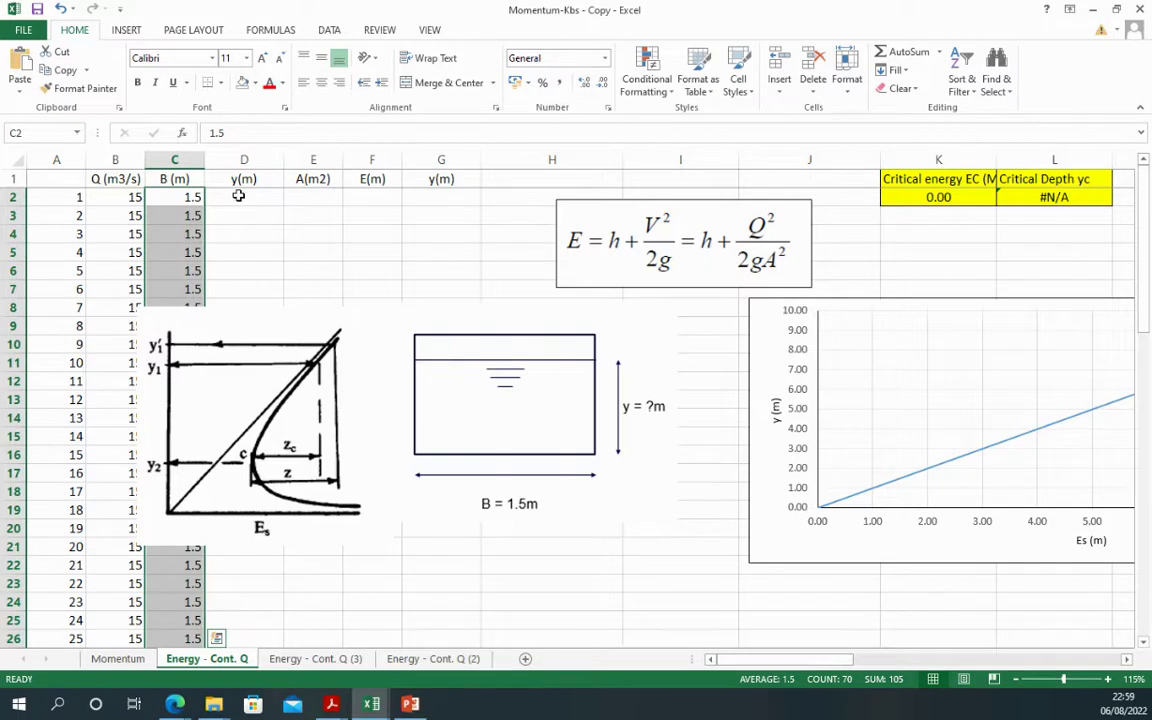
Fill the depth column D as a series starting at 1.00 in 0.10 steps
{"action": "left_click", "coordinate": [238, 196]}
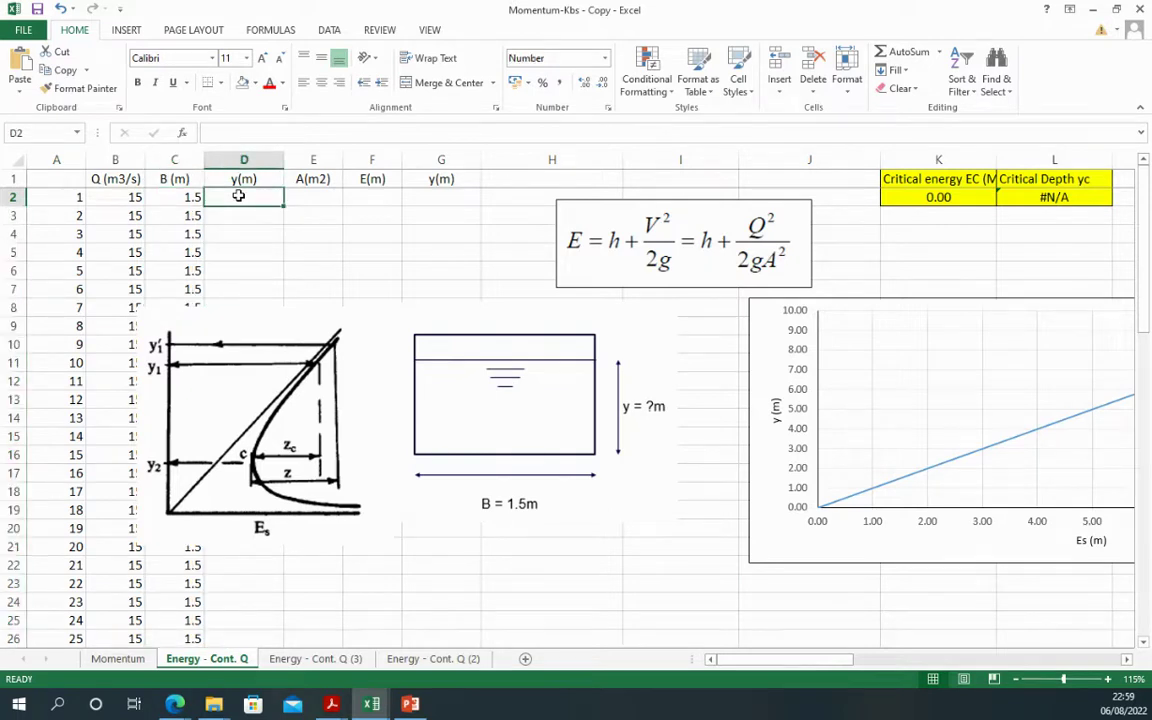
{"action": "type", "text": "1"}
{"action": "key", "text": "Return"}
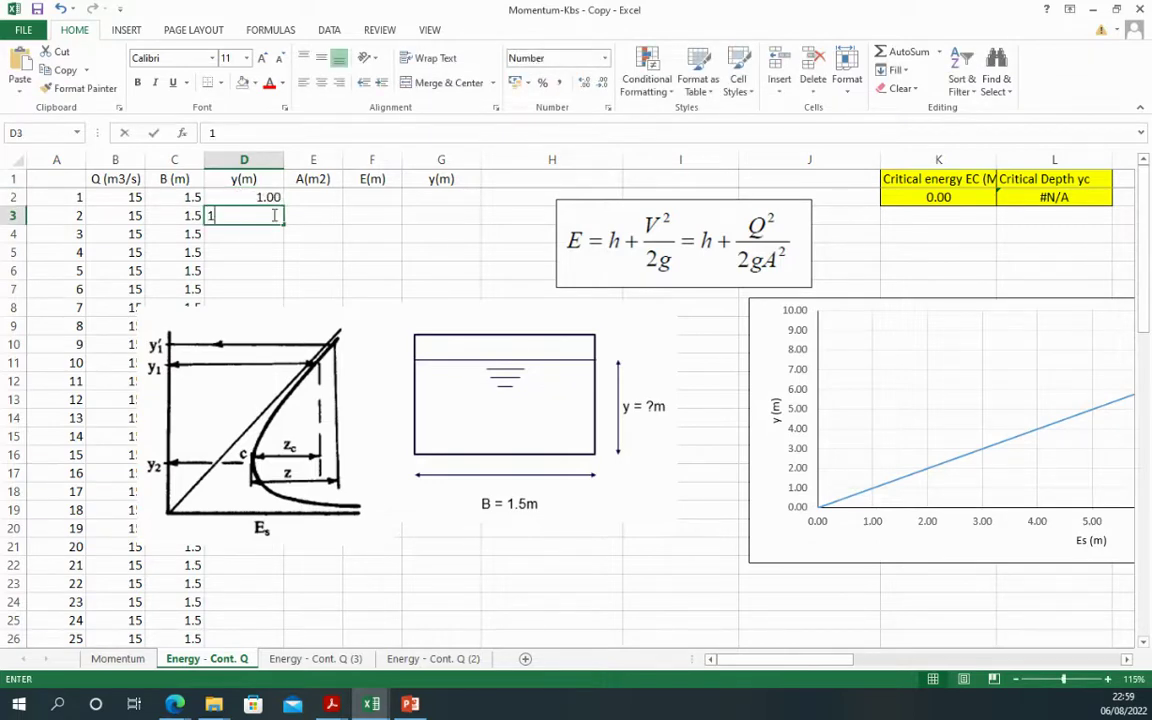
{"action": "type", "text": "1.1"}
{"action": "left_click_drag", "start_coordinate": [268, 198], "coordinate": [265, 221]}
{"action": "double_click", "coordinate": [282, 224]}
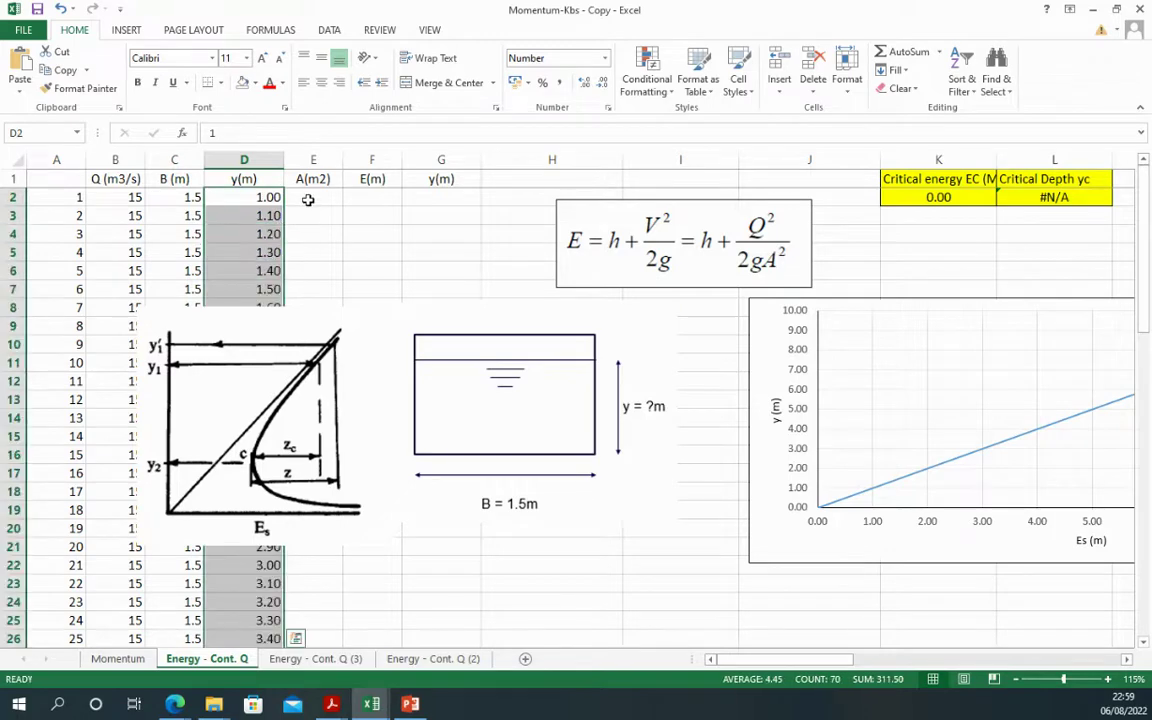
Enter =C2*D2 in E2 and copy the area formula down all 70 rows
{"action": "left_click", "coordinate": [309, 197]}
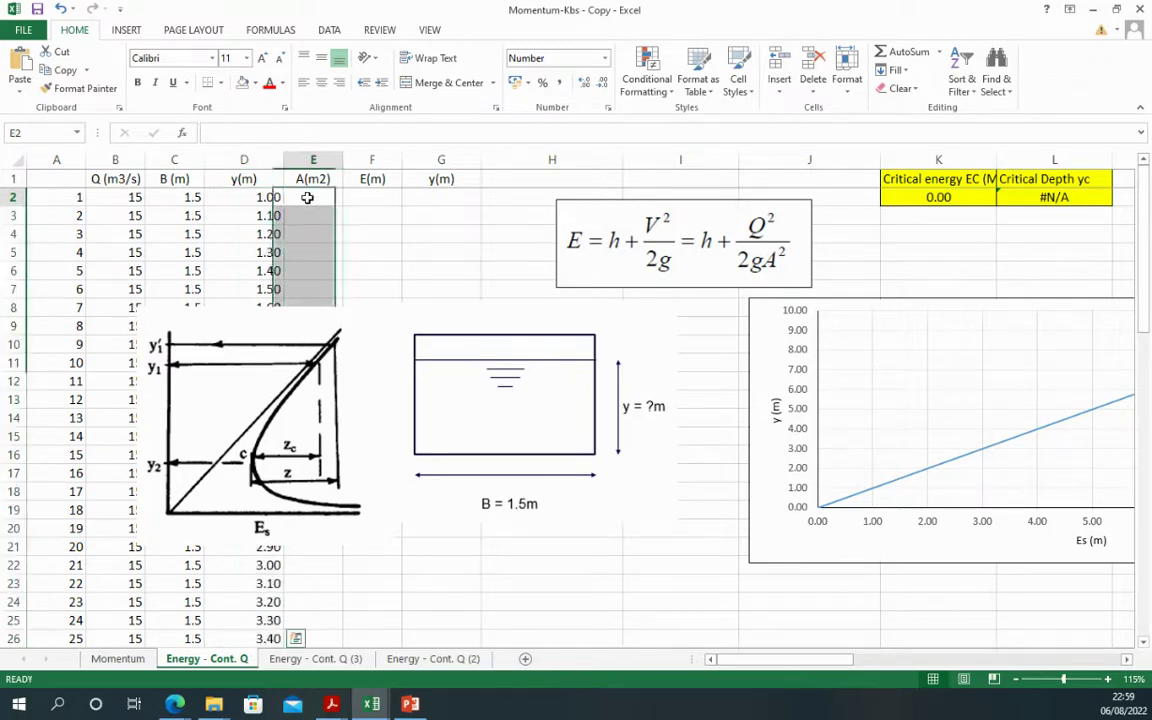
{"action": "type", "text": "="}
{"action": "left_click", "coordinate": [188, 198]}
{"action": "type", "text": "*"}
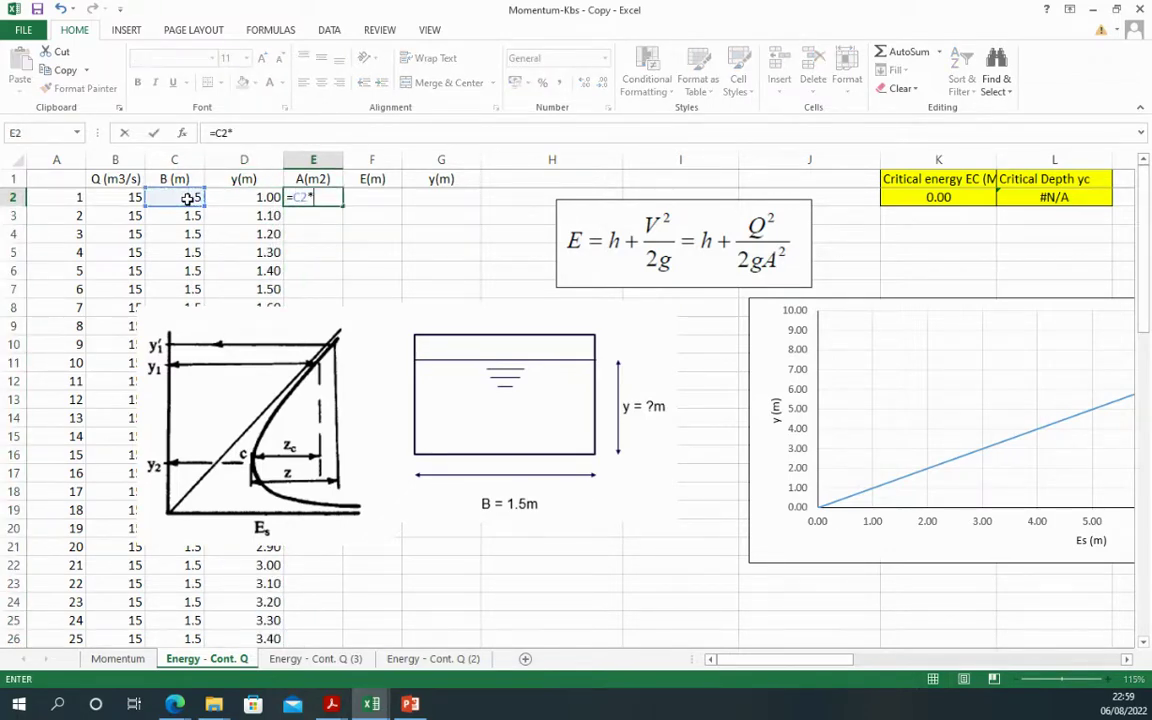
{"action": "left_click", "coordinate": [256, 197]}
{"action": "key", "text": "Return"}
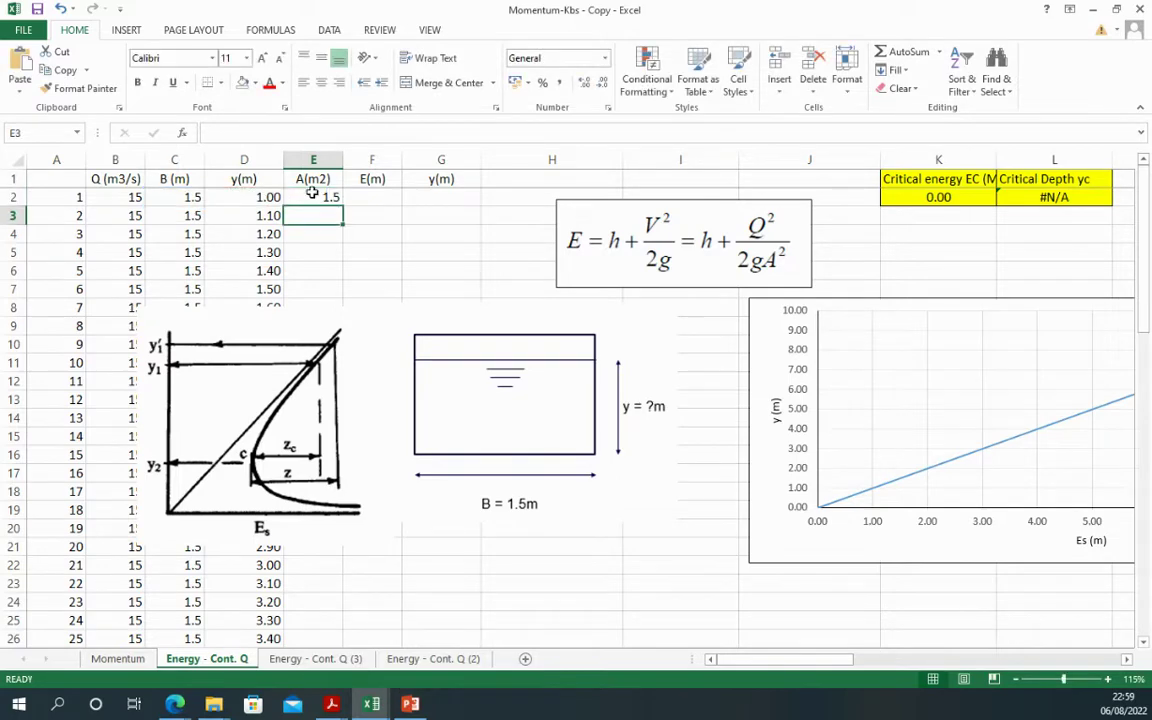
{"action": "left_click", "coordinate": [317, 196]}
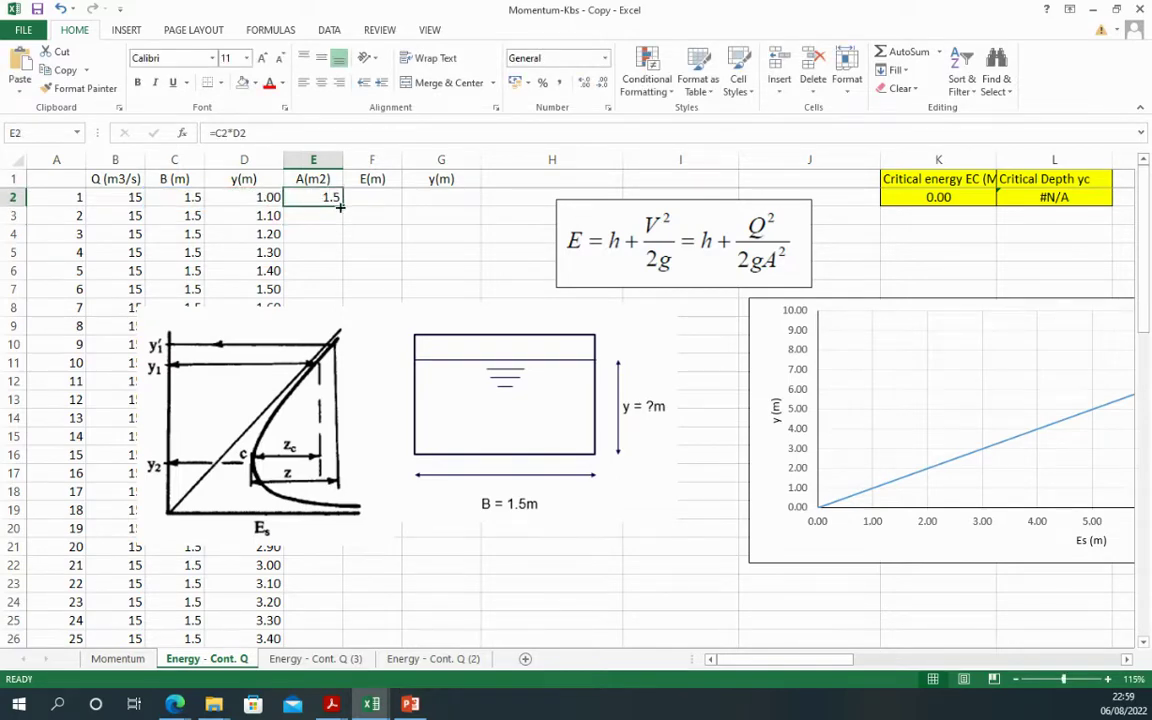
{"action": "double_click", "coordinate": [340, 205]}
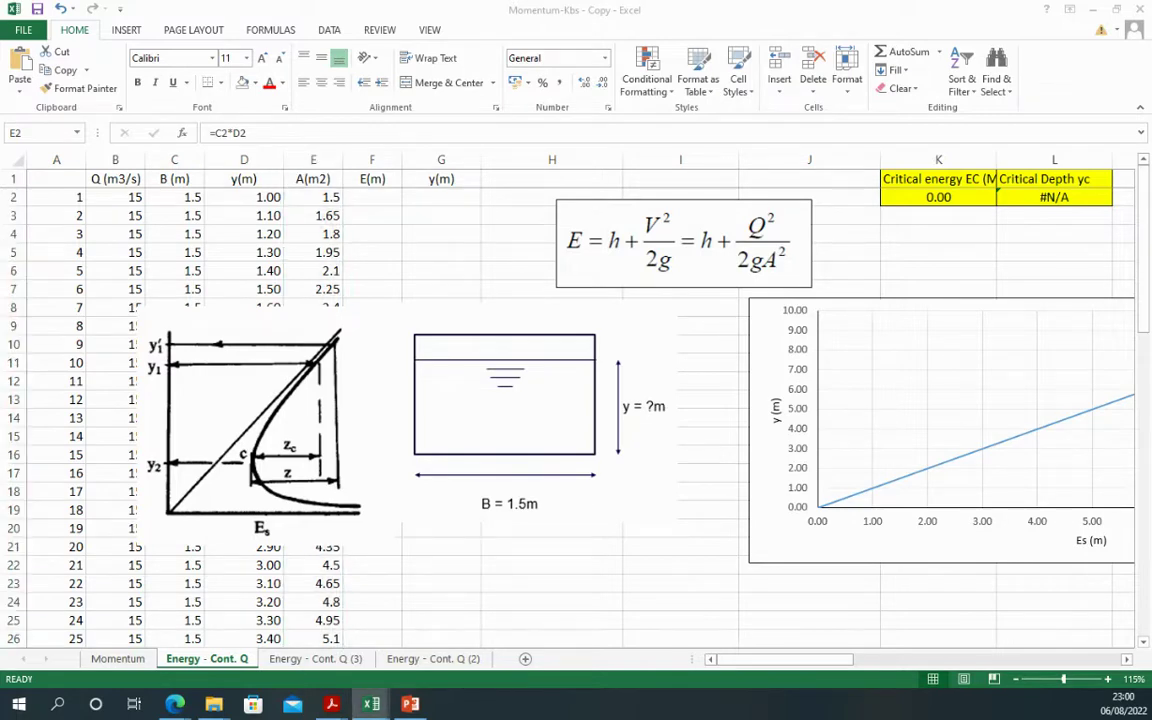
Paste the specific energy formula into F2 and fill it down column F (6.10, 5.31, 4.74…)
{"action": "key", "text": "ctrl+c"}
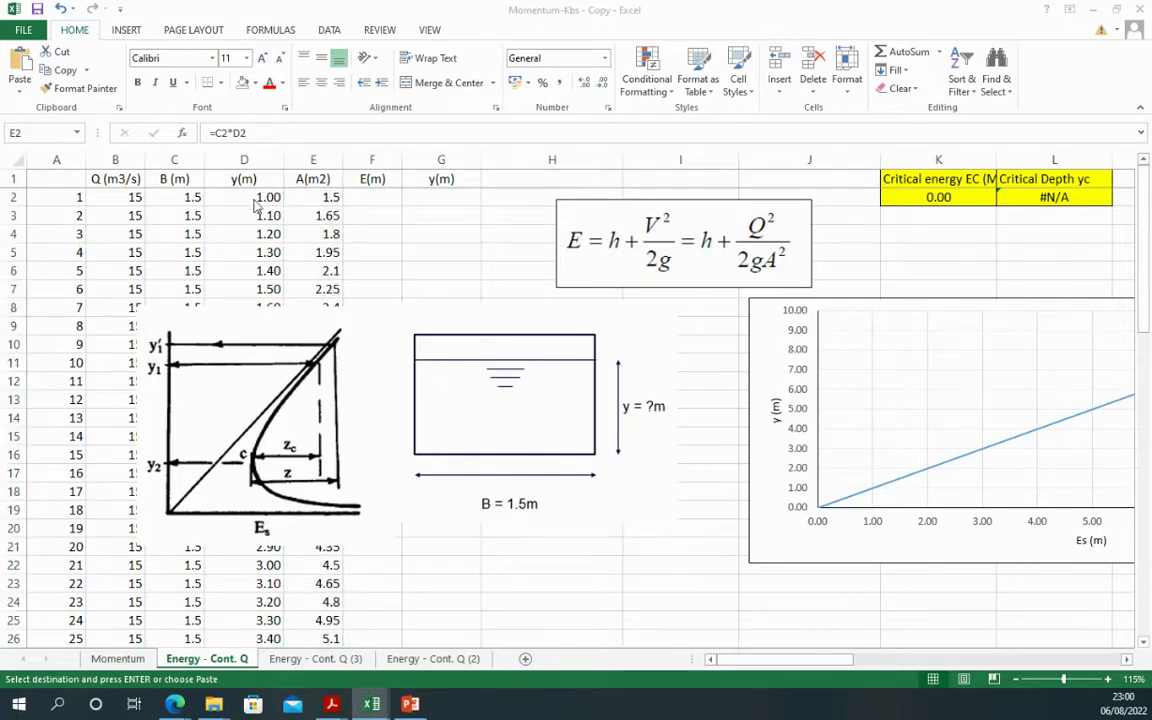
{"action": "left_click", "coordinate": [372, 197]}
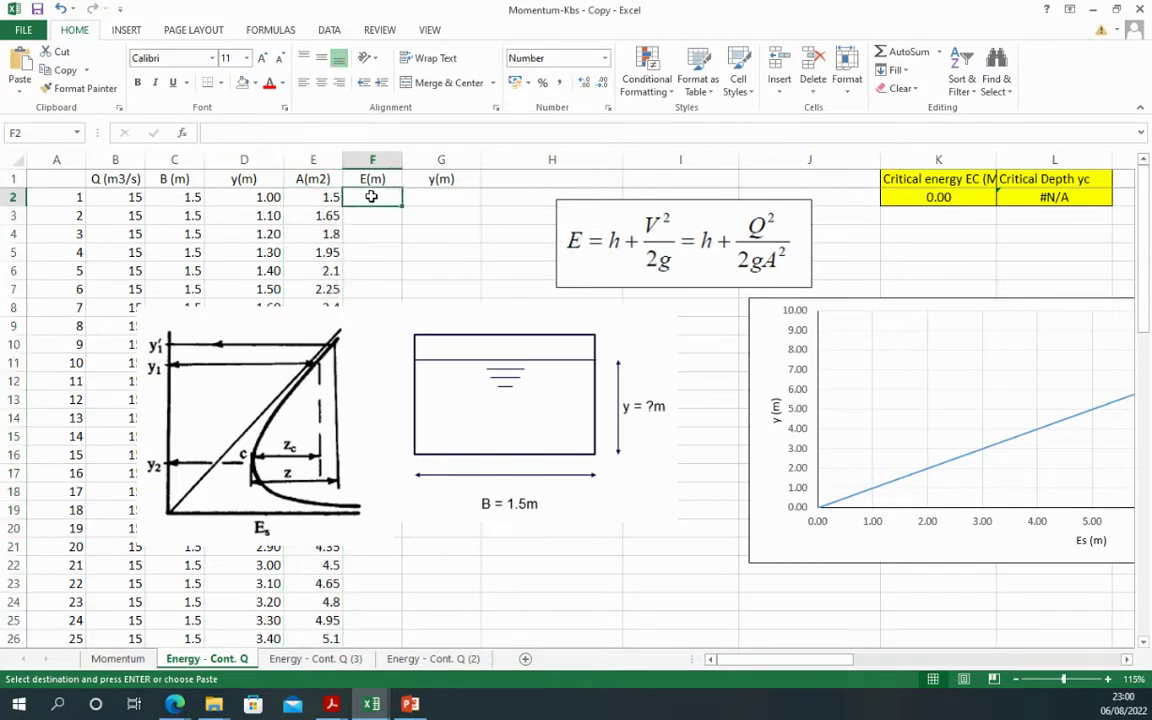
{"action": "key", "text": "ctrl+v"}
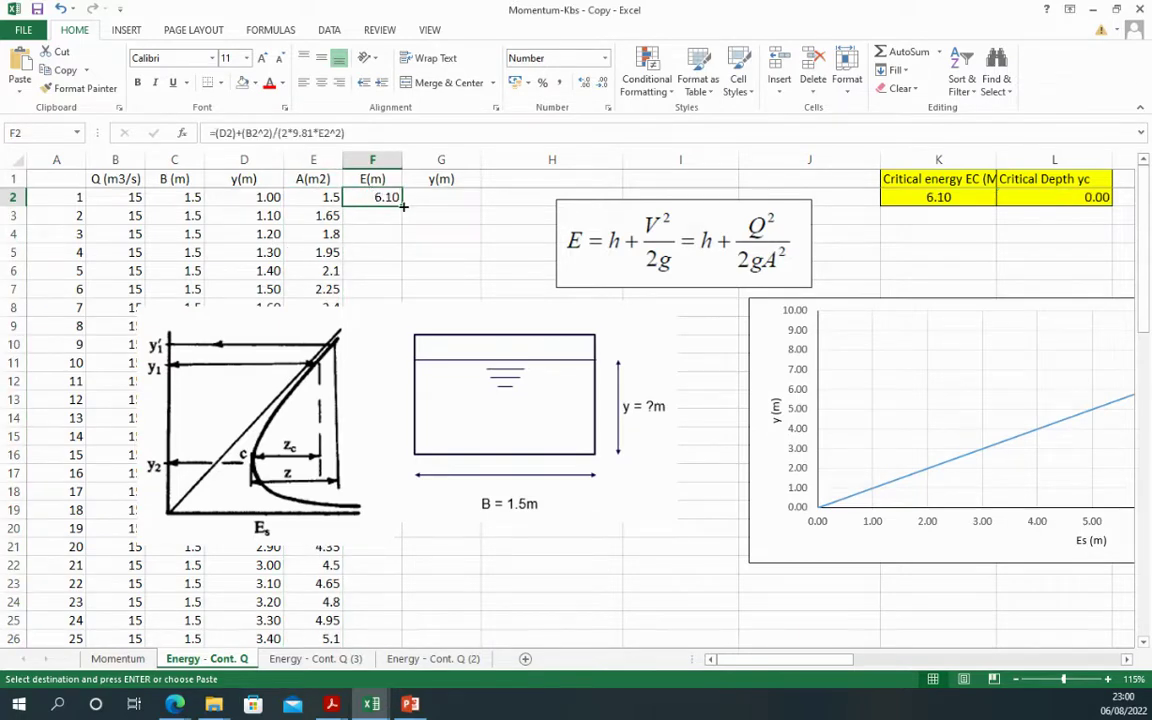
{"action": "double_click", "coordinate": [403, 205]}
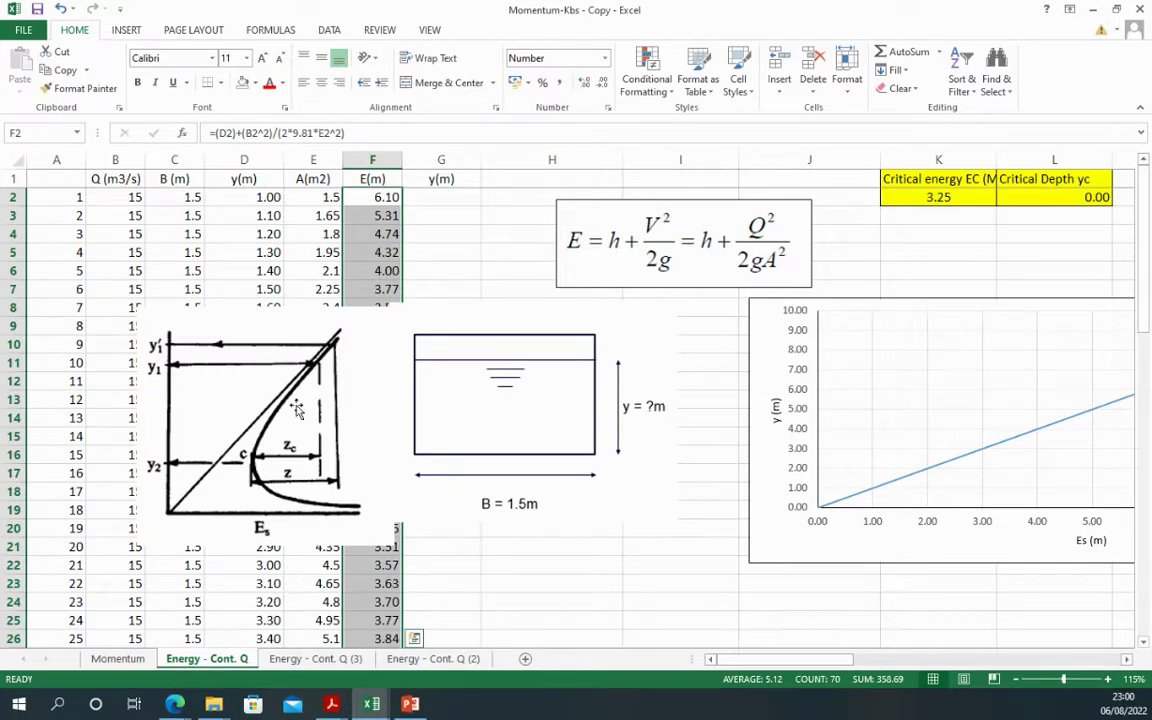
Delete the E–y diagram and channel cross-section pictures, leaving the energy equation image
{"action": "left_click_drag", "start_coordinate": [297, 410], "coordinate": [271, 395]}
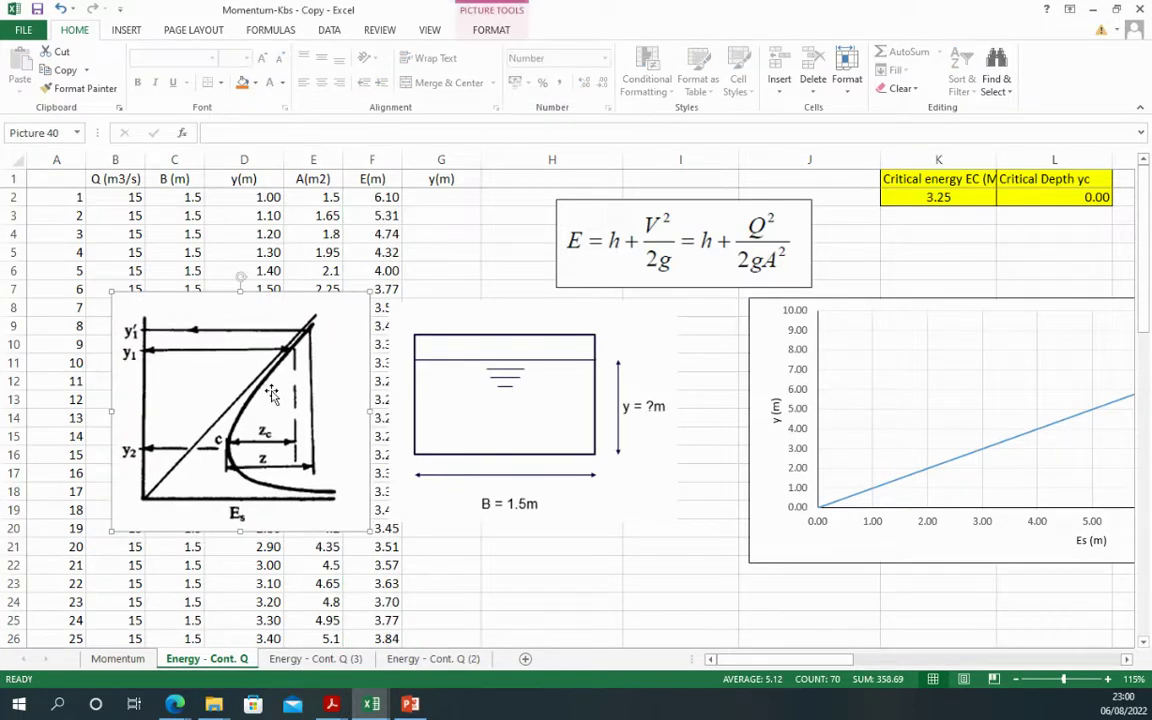
{"action": "left_click", "coordinate": [448, 408]}
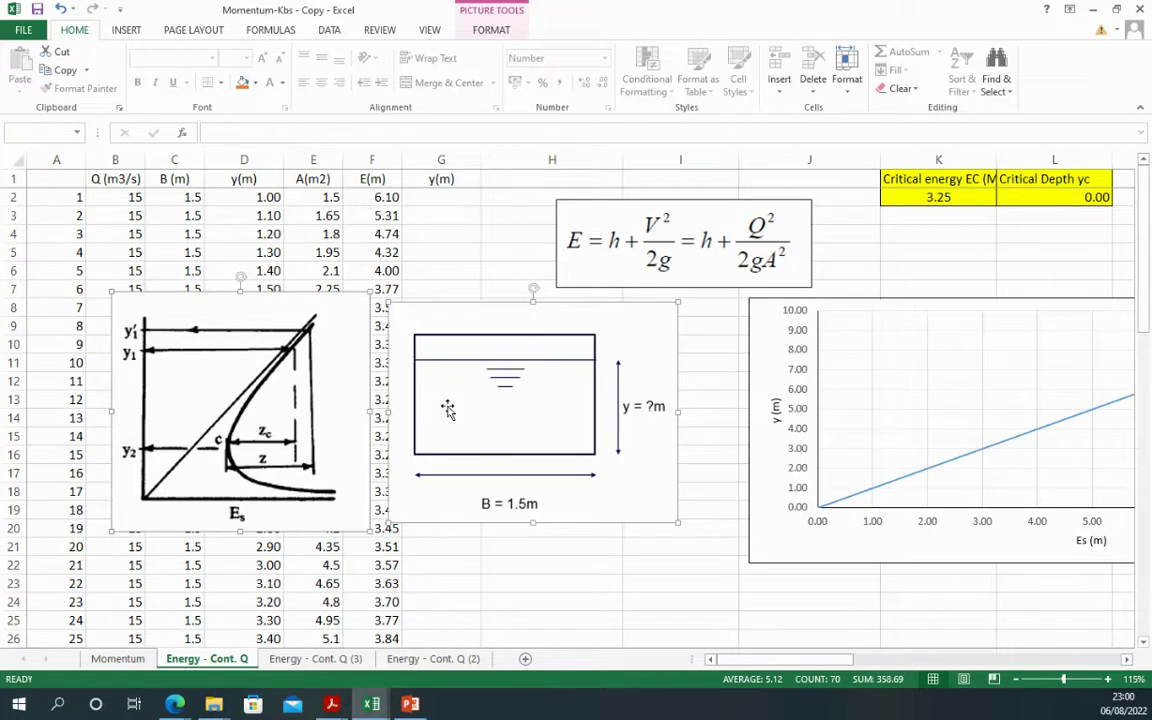
{"action": "key", "text": "Delete"}
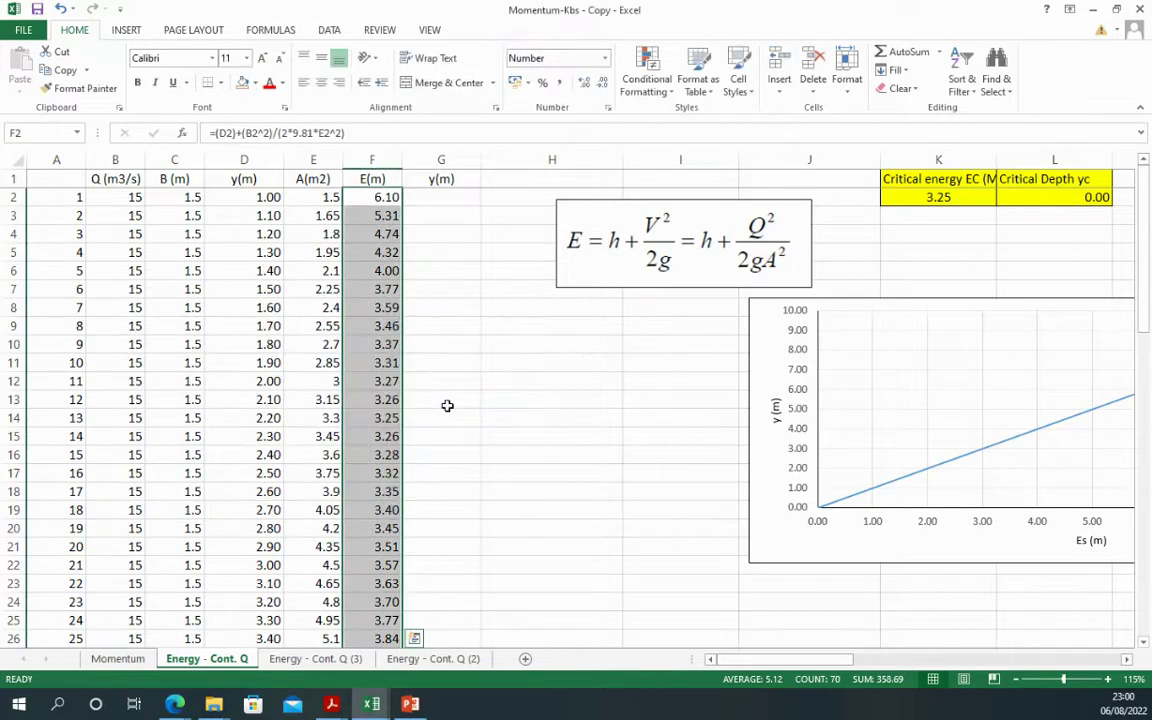
{"action": "left_click", "coordinate": [606, 254]}
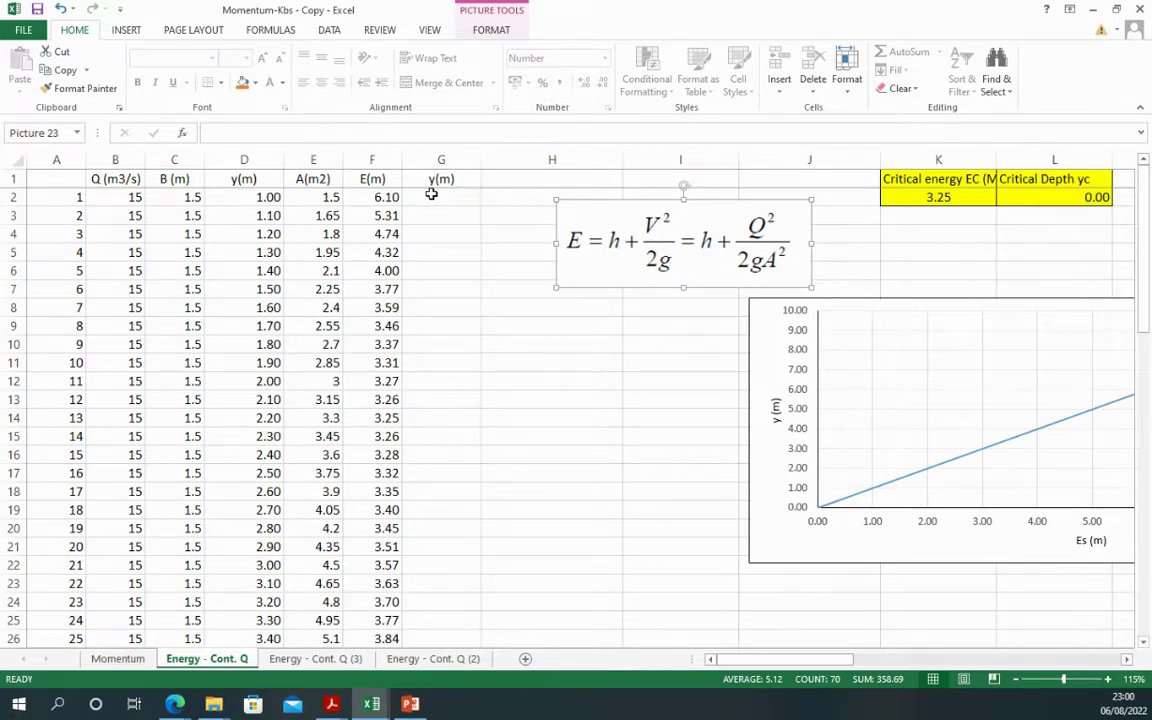
Set G2 to =D2, copy it down the y(m) column, and move the chart beside the table
{"action": "left_click", "coordinate": [372, 179]}
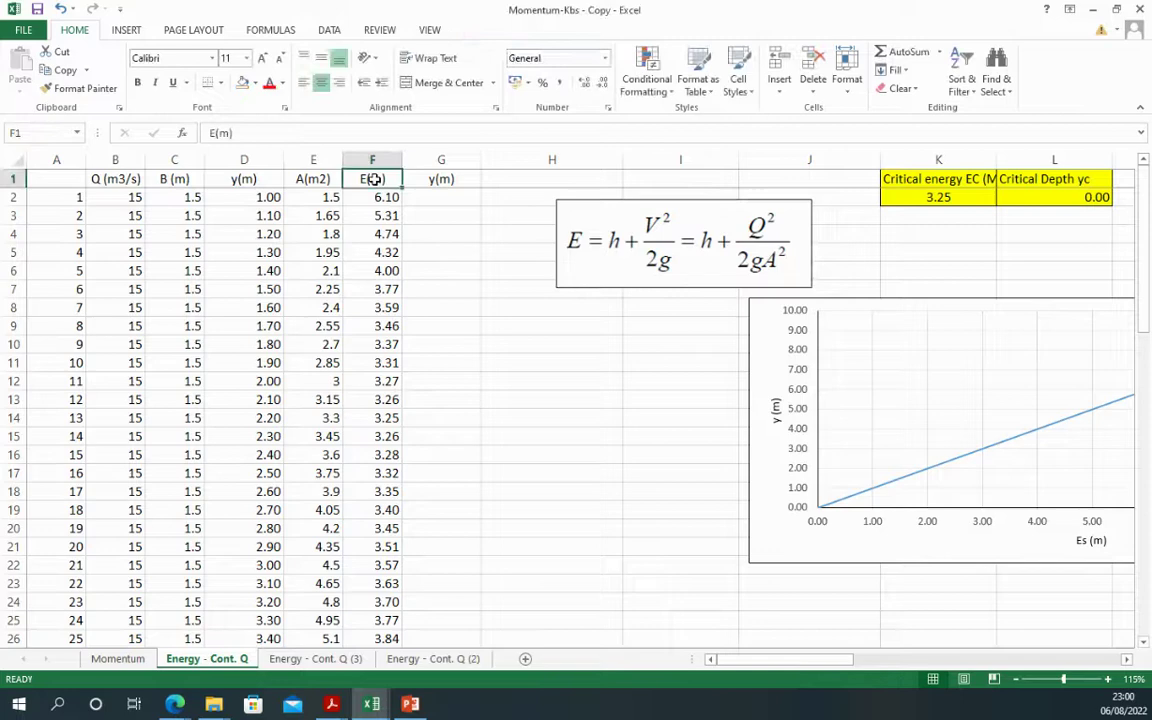
{"action": "left_click", "coordinate": [438, 181]}
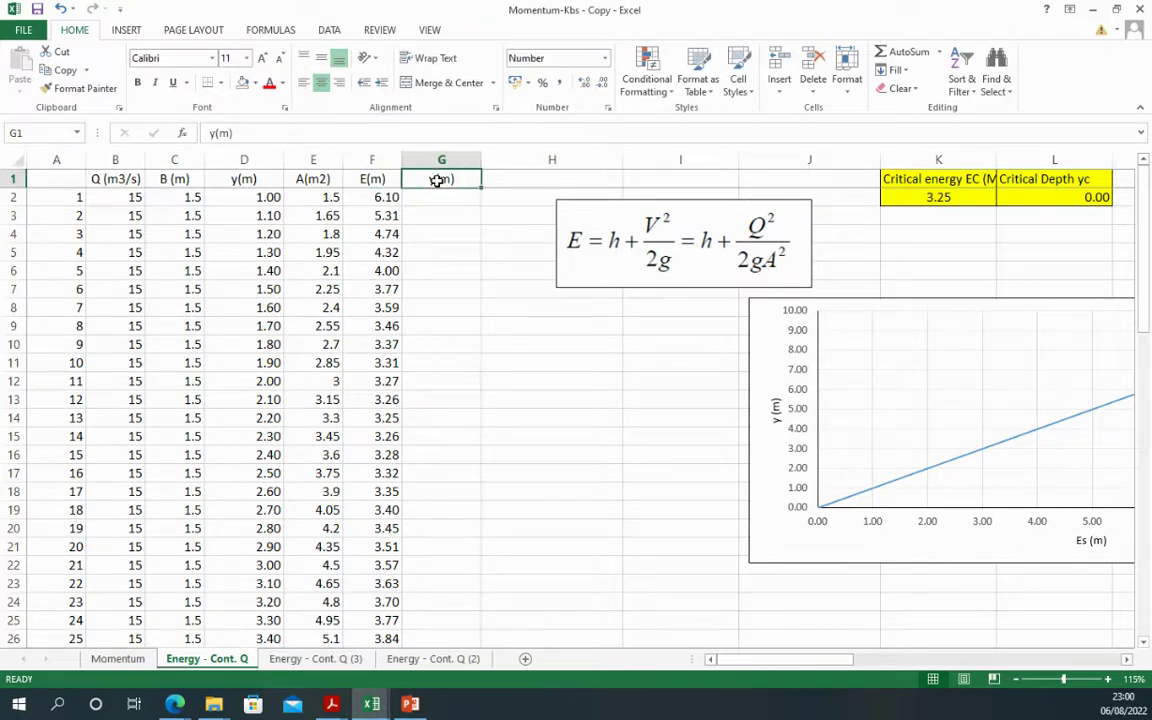
{"action": "left_click", "coordinate": [430, 198]}
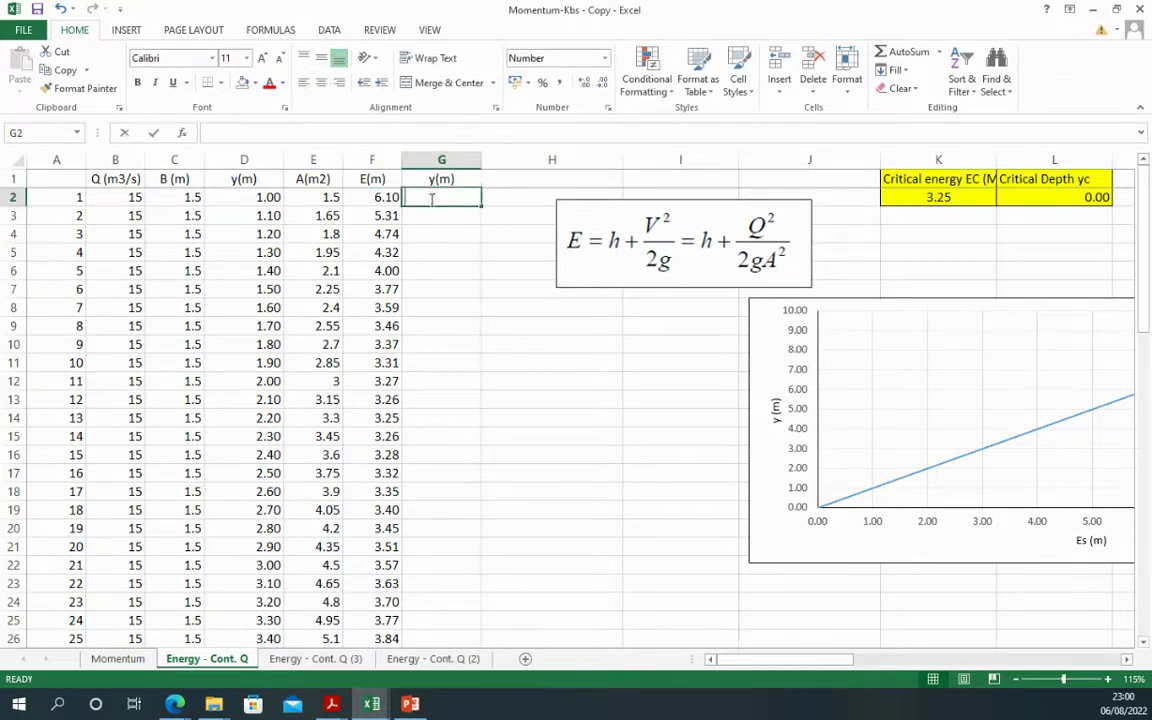
{"action": "type", "text": "="}
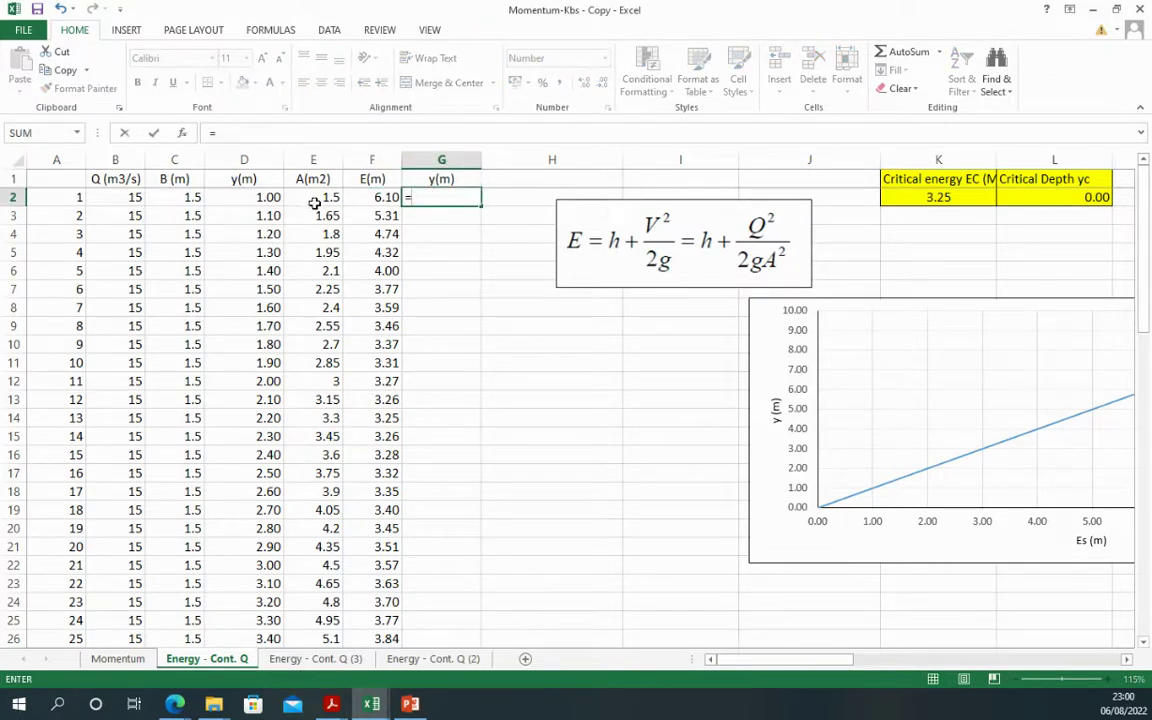
{"action": "left_click", "coordinate": [259, 196]}
{"action": "key", "text": "Return"}
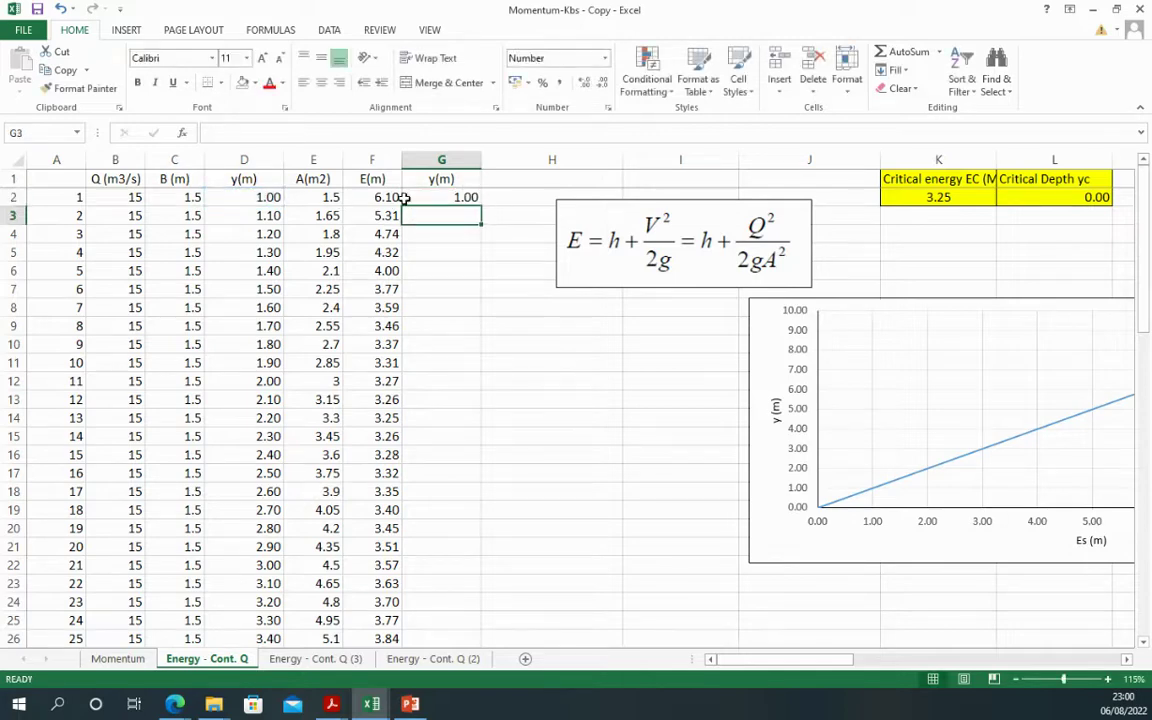
{"action": "left_click", "coordinate": [447, 198]}
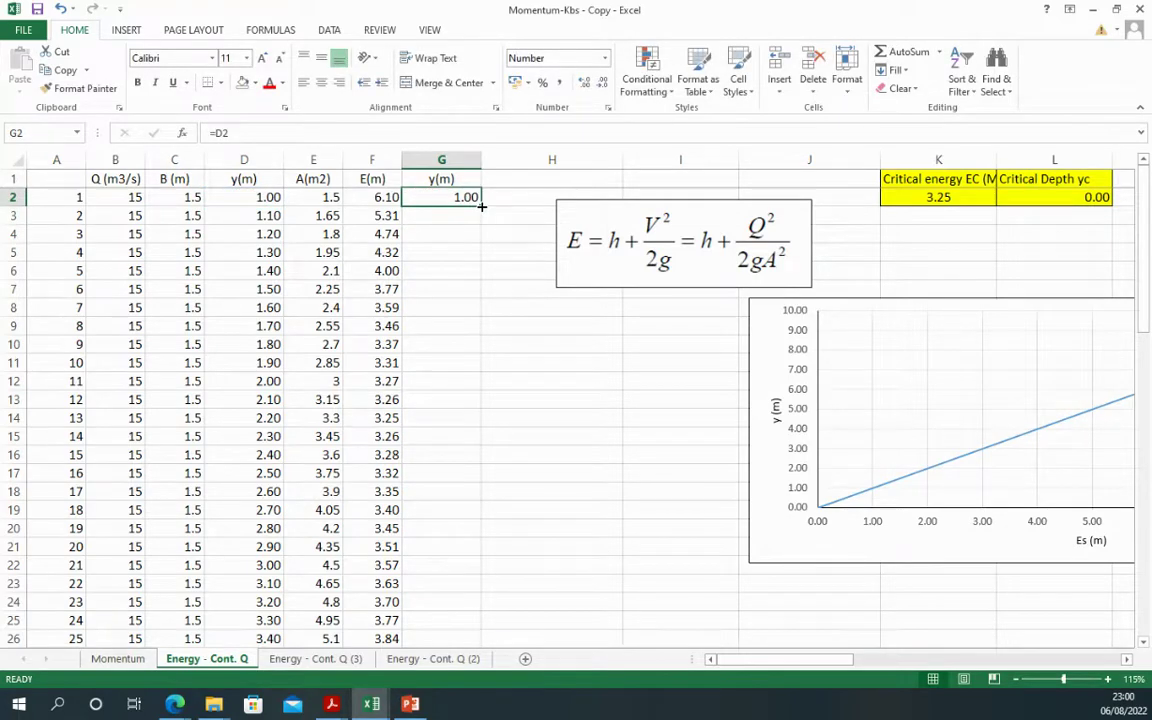
{"action": "double_click", "coordinate": [481, 205]}
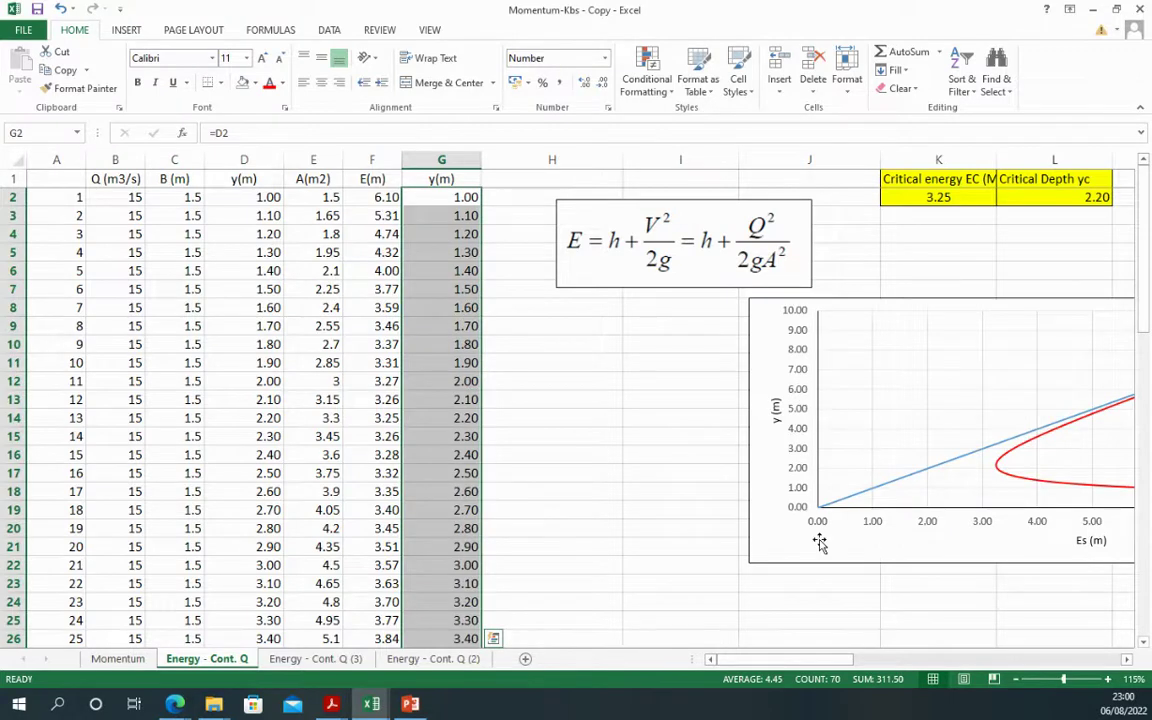
{"action": "left_click_drag", "start_coordinate": [818, 535], "coordinate": [582, 552]}
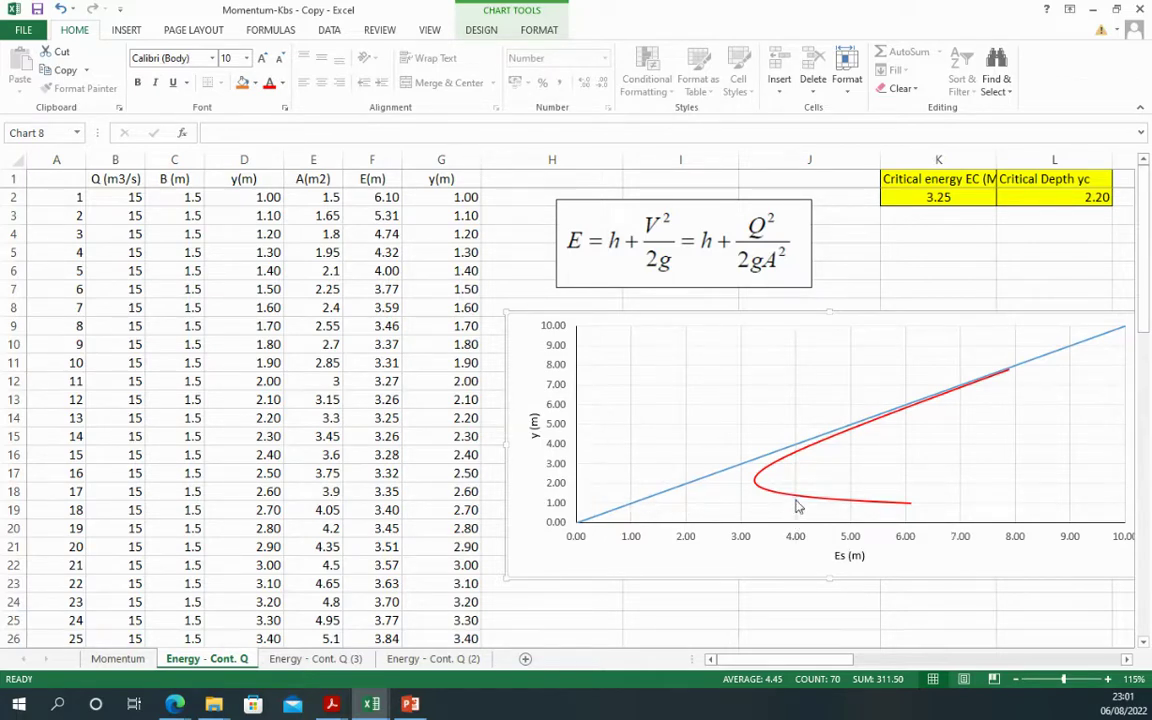
{"action": "mouse_move", "coordinate": [797, 504]}
{"action": "left_click_drag", "start_coordinate": [543, 539], "coordinate": [577, 542]}
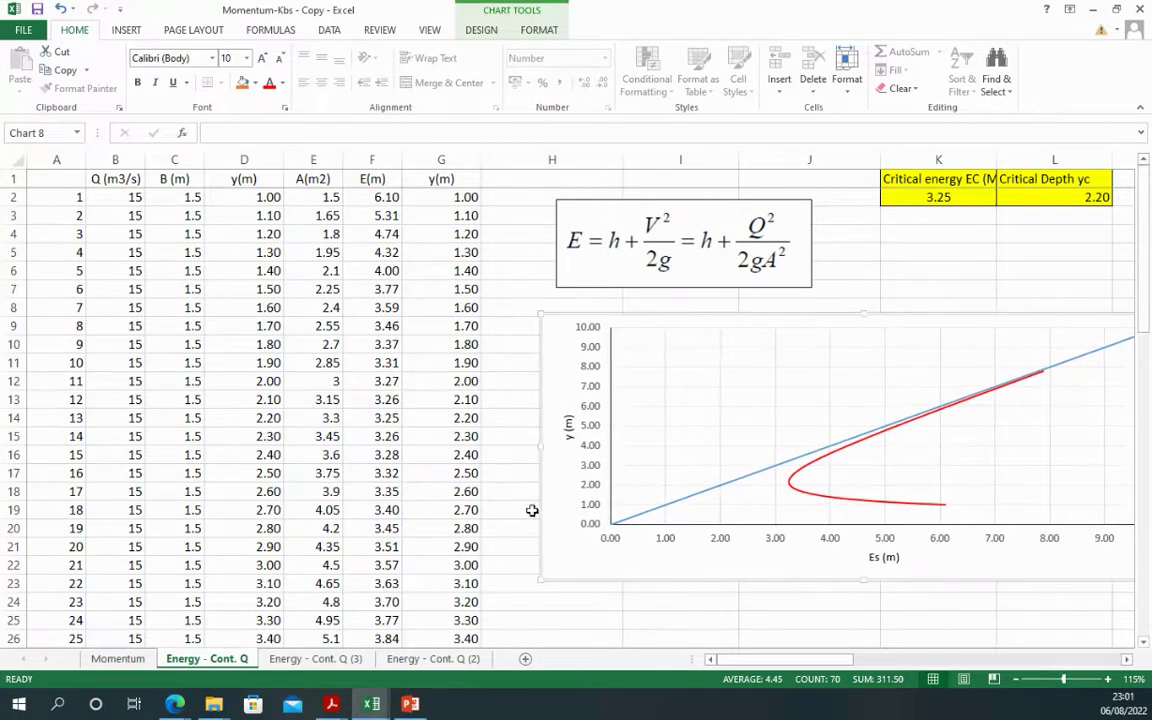
{"action": "left_click", "coordinate": [408, 270]}
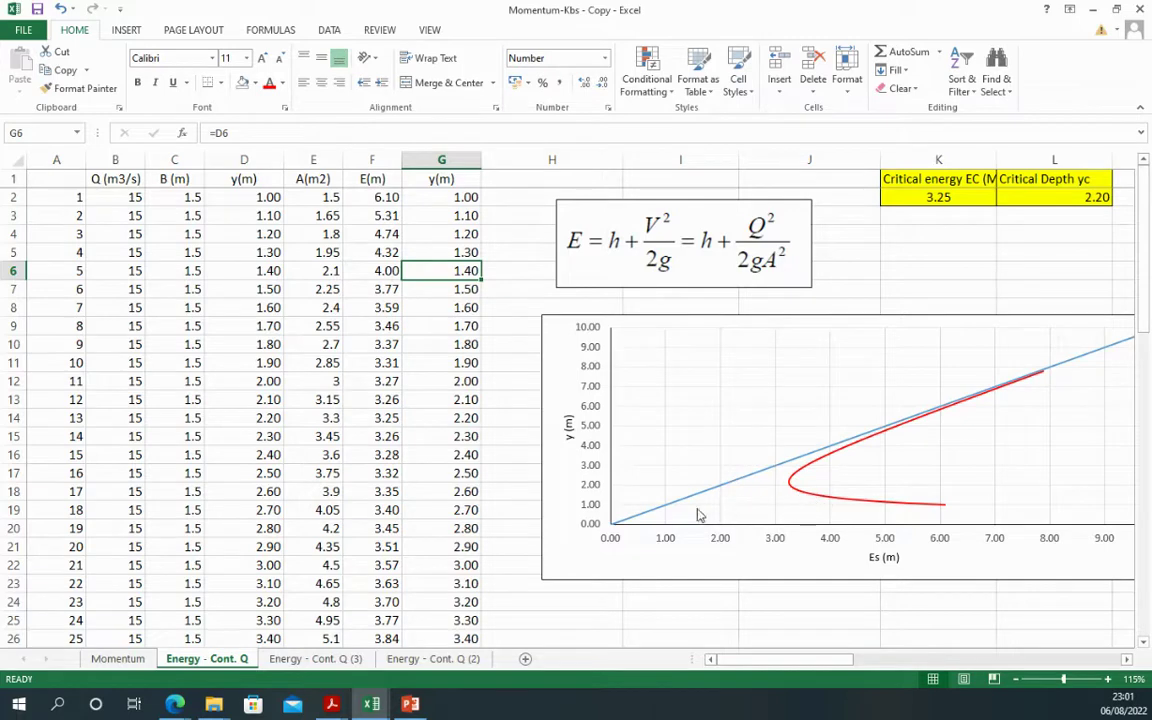
{"action": "left_click_drag", "start_coordinate": [372, 272], "coordinate": [410, 279]}
{"action": "scroll", "coordinate": [419, 406], "scroll_direction": "down", "scroll_amount": 2}
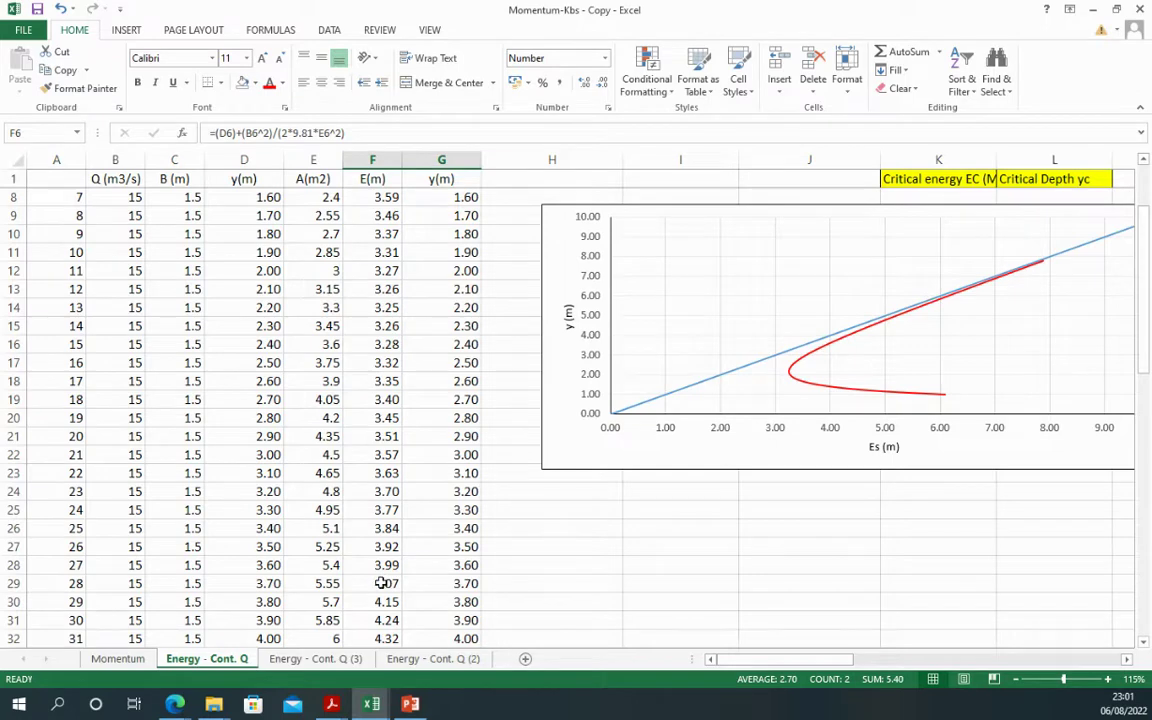
{"action": "left_click_drag", "start_coordinate": [381, 583], "coordinate": [437, 584]}
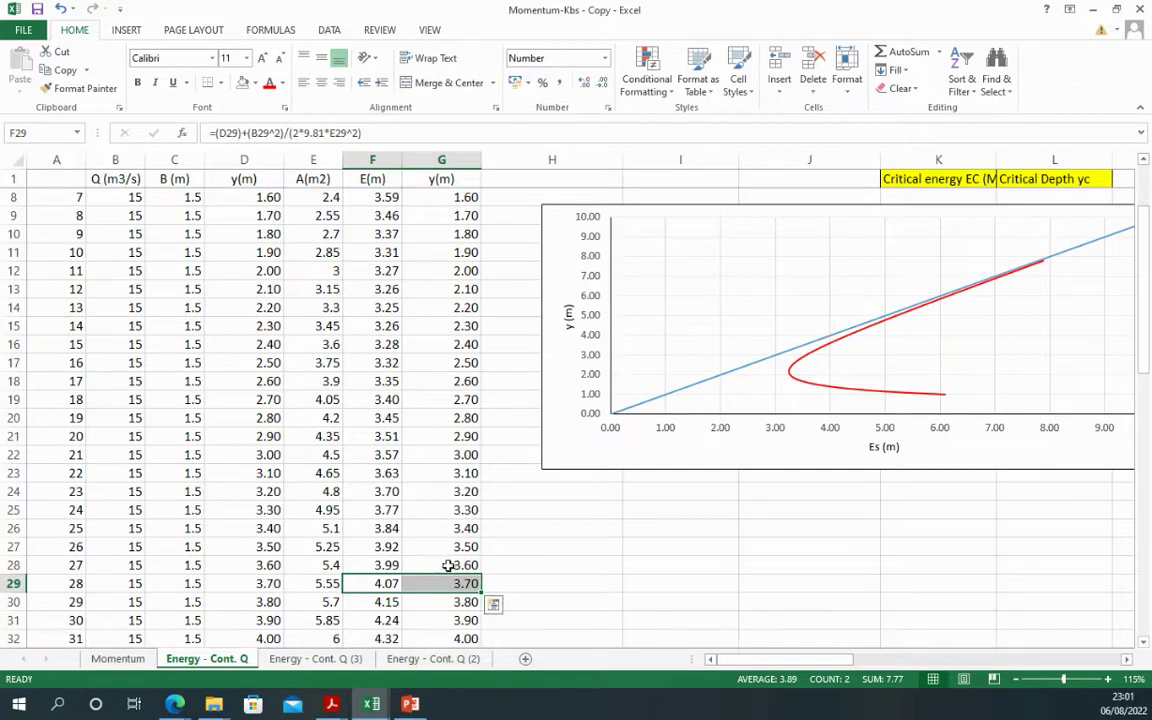
{"action": "scroll", "coordinate": [424, 404], "scroll_direction": "up", "scroll_amount": 2}
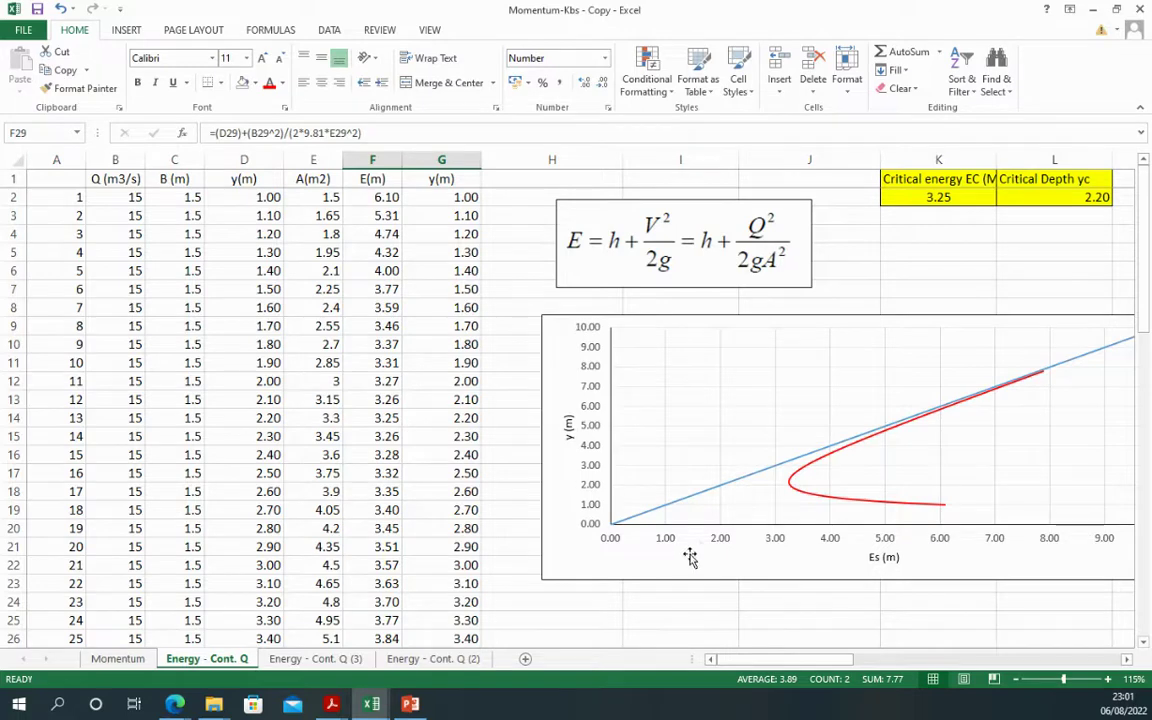
{"action": "left_click_drag", "start_coordinate": [690, 557], "coordinate": [640, 555]}
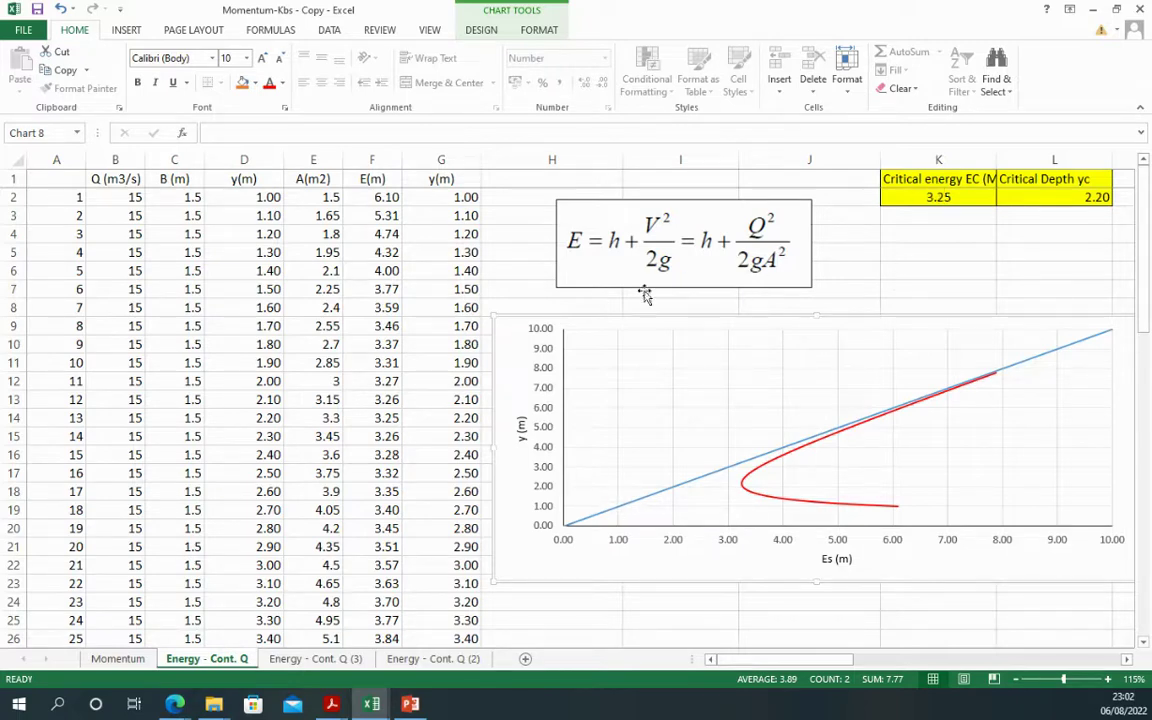
Check K2's MIN critical energy 3.25 against row 14's depth 2.20, then widen column K
{"action": "left_click", "coordinate": [928, 197]}
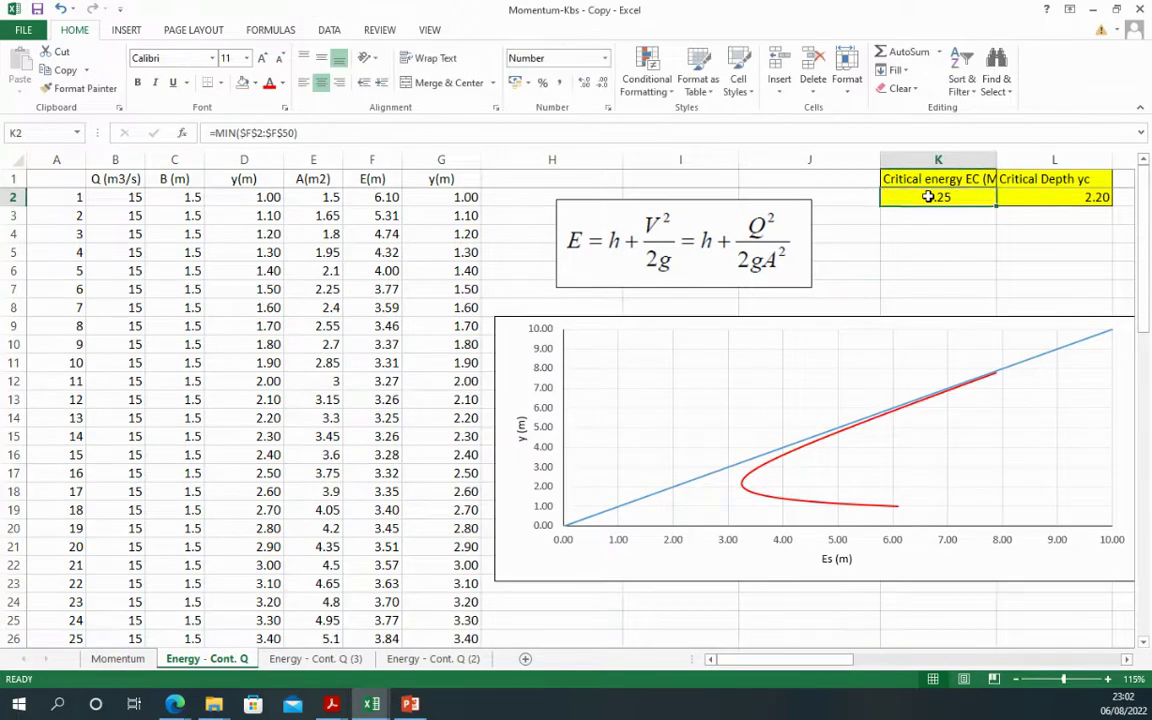
{"action": "double_click", "coordinate": [928, 197]}
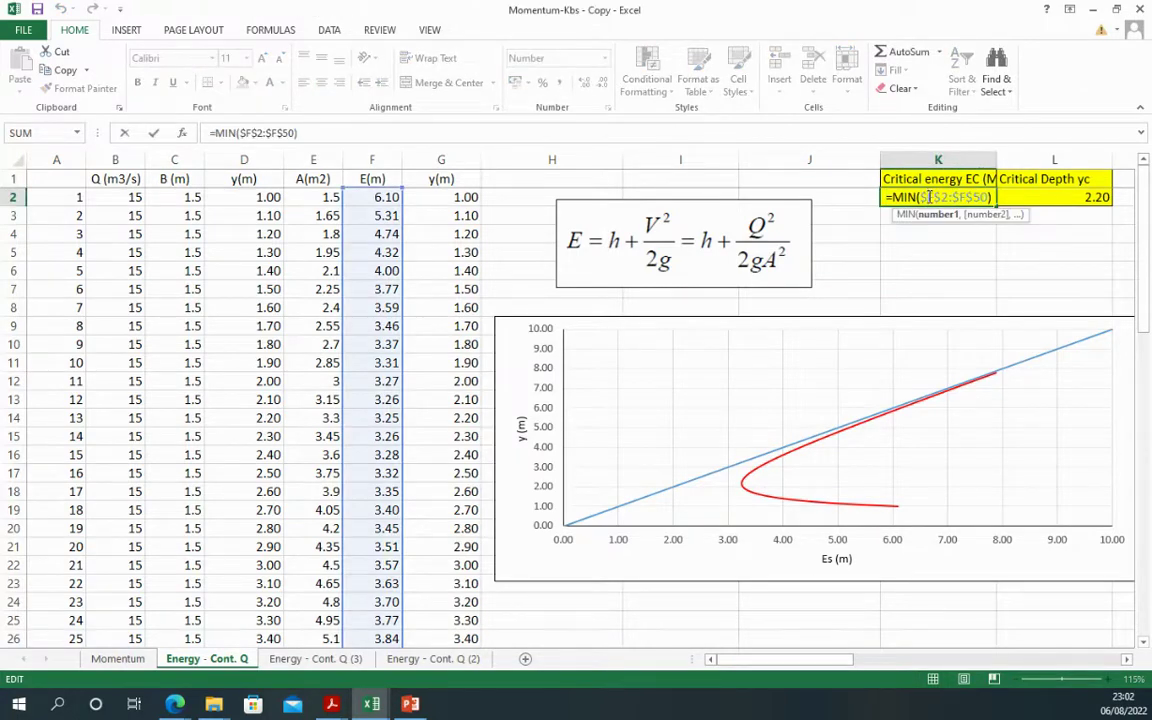
{"action": "key", "text": "Return"}
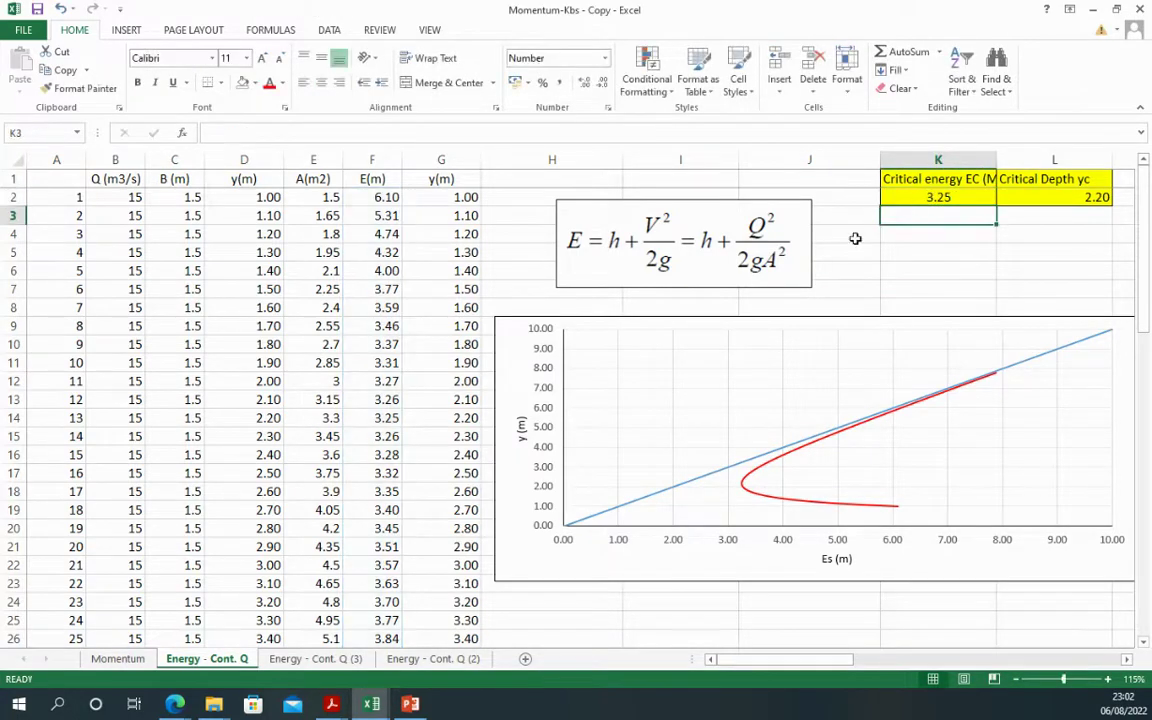
{"action": "left_click", "coordinate": [373, 417]}
{"action": "left_click", "coordinate": [437, 417]}
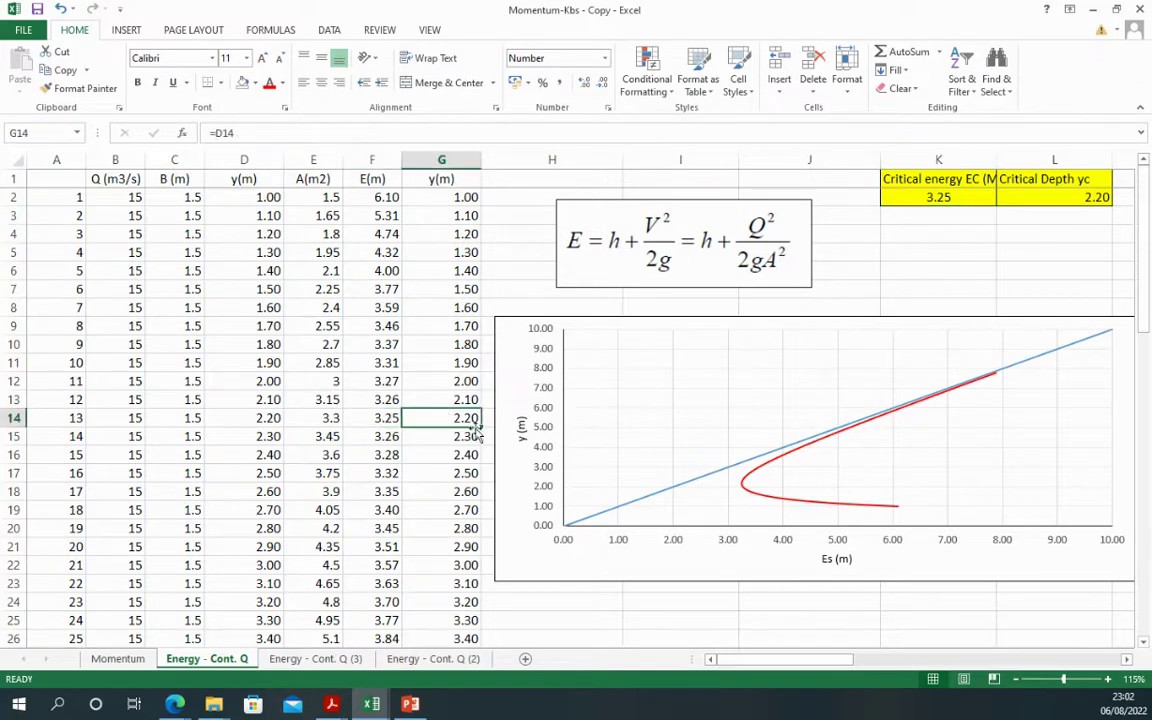
{"action": "double_click", "coordinate": [997, 157]}
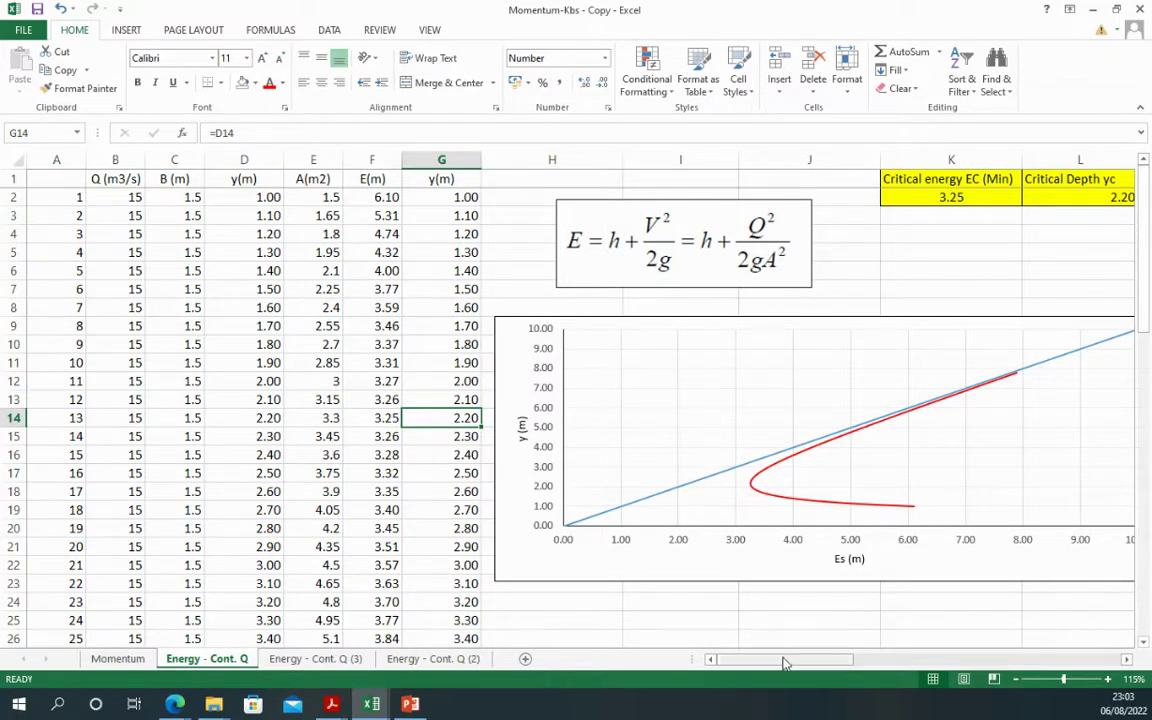
{"action": "left_click_drag", "start_coordinate": [785, 663], "coordinate": [884, 661]}
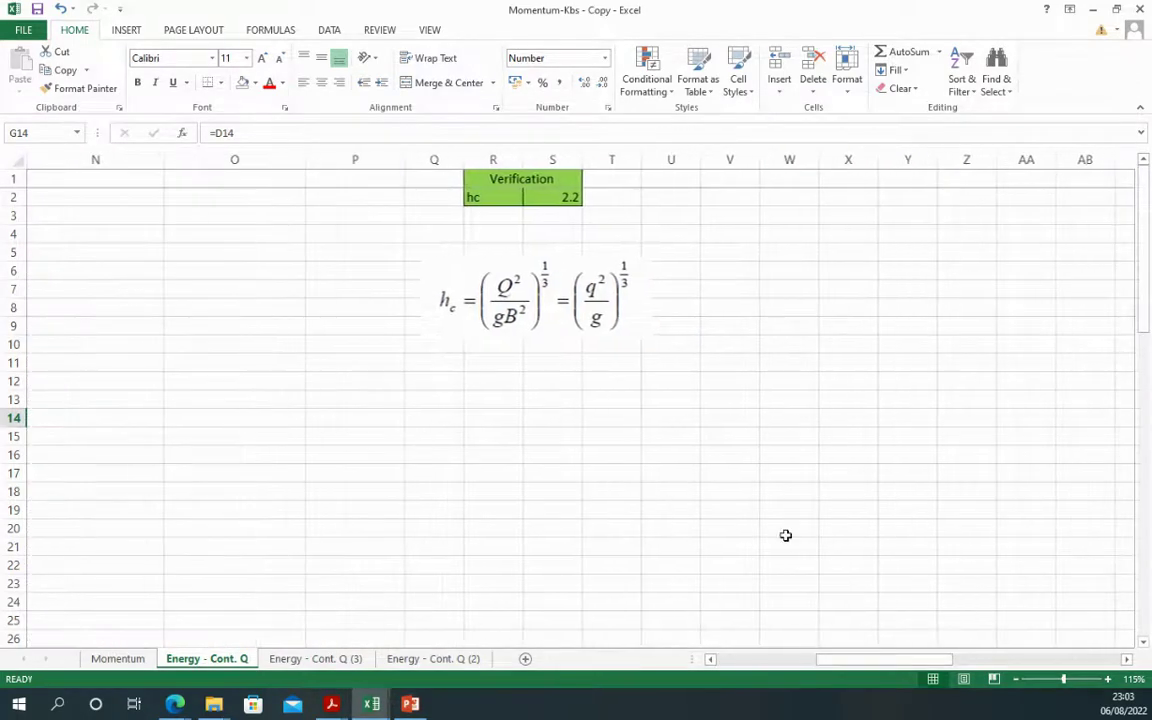
{"action": "left_click", "coordinate": [524, 311]}
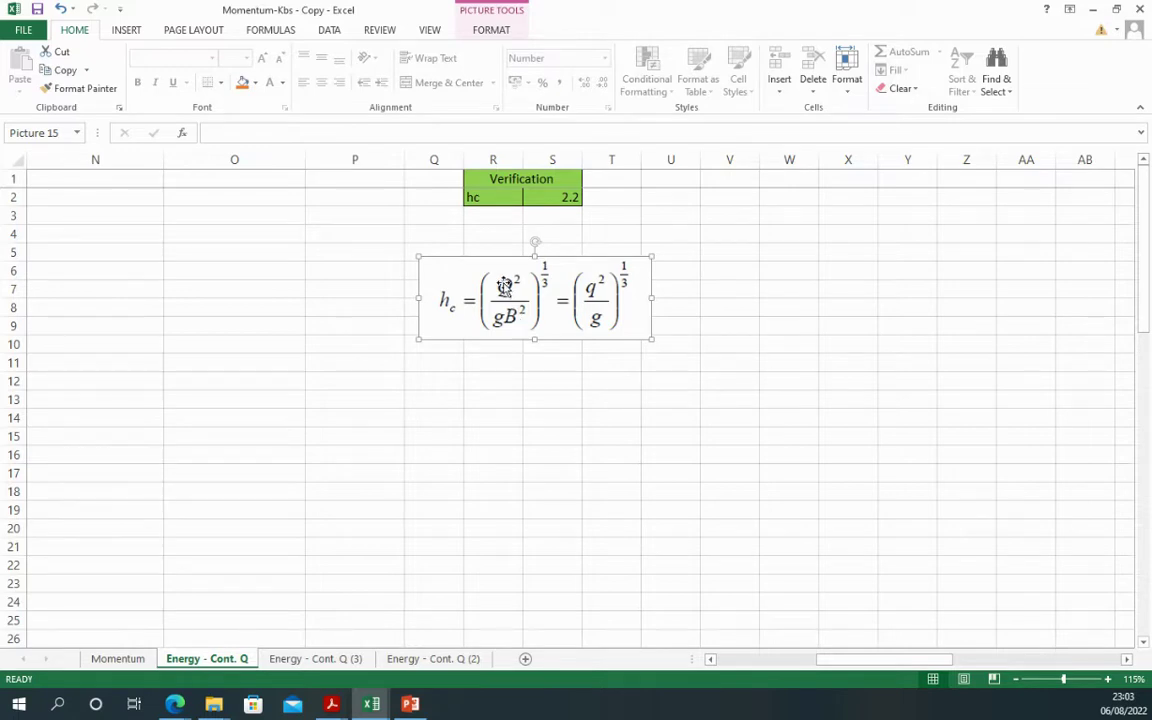
{"action": "left_click", "coordinate": [560, 195]}
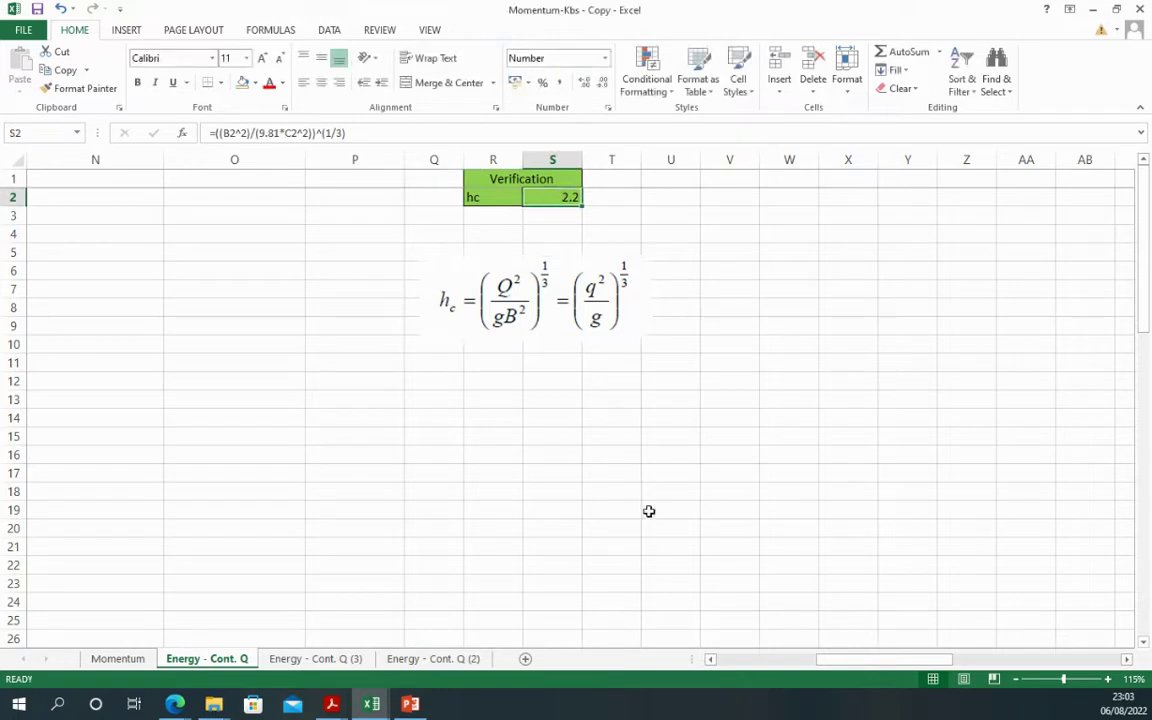
{"action": "left_click_drag", "start_coordinate": [858, 665], "coordinate": [751, 681]}
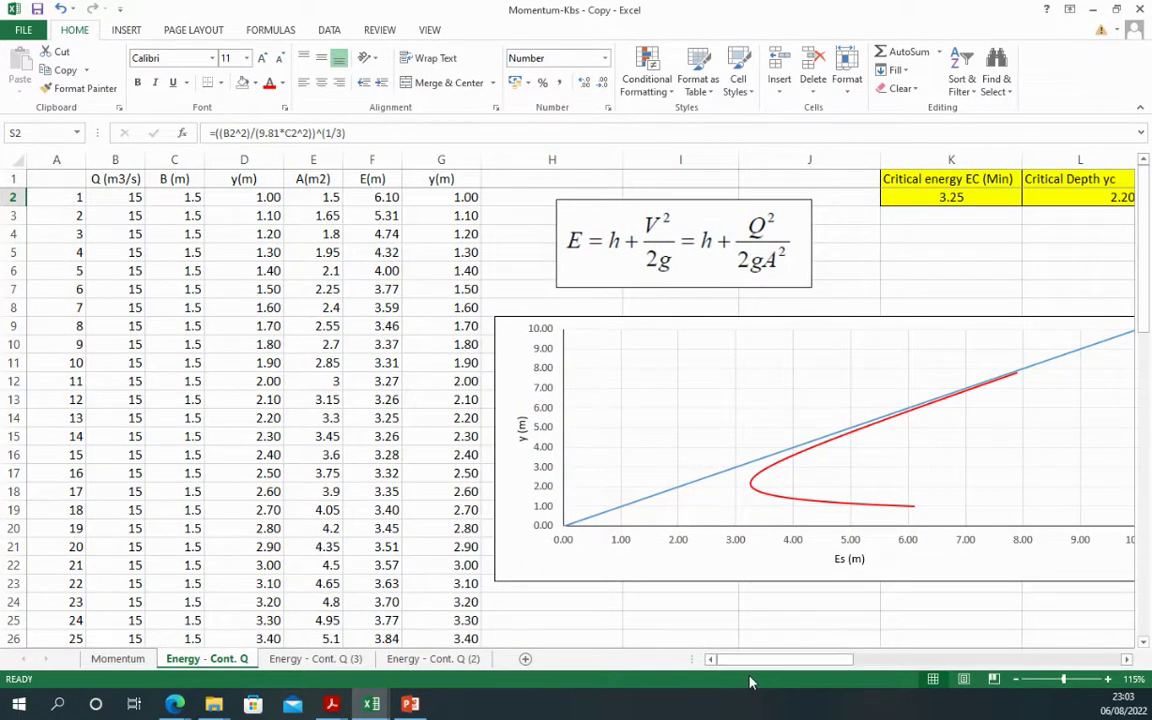
{"action": "left_click", "coordinate": [580, 554]}
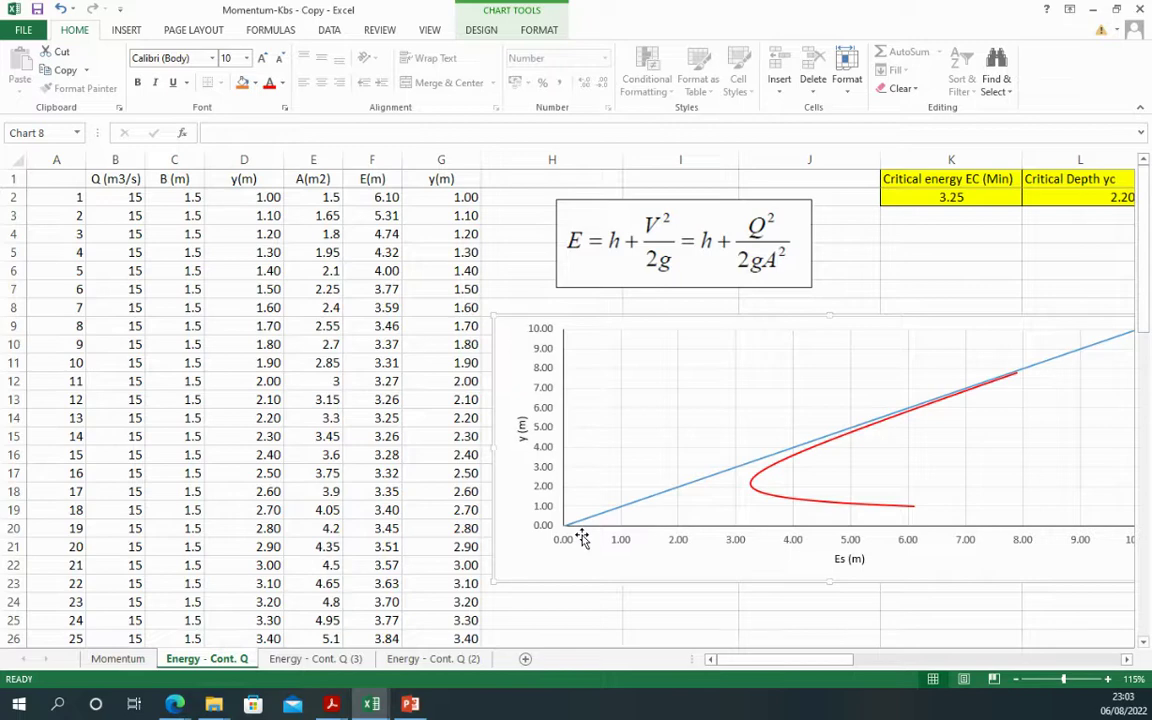
{"action": "left_click", "coordinate": [122, 198]}
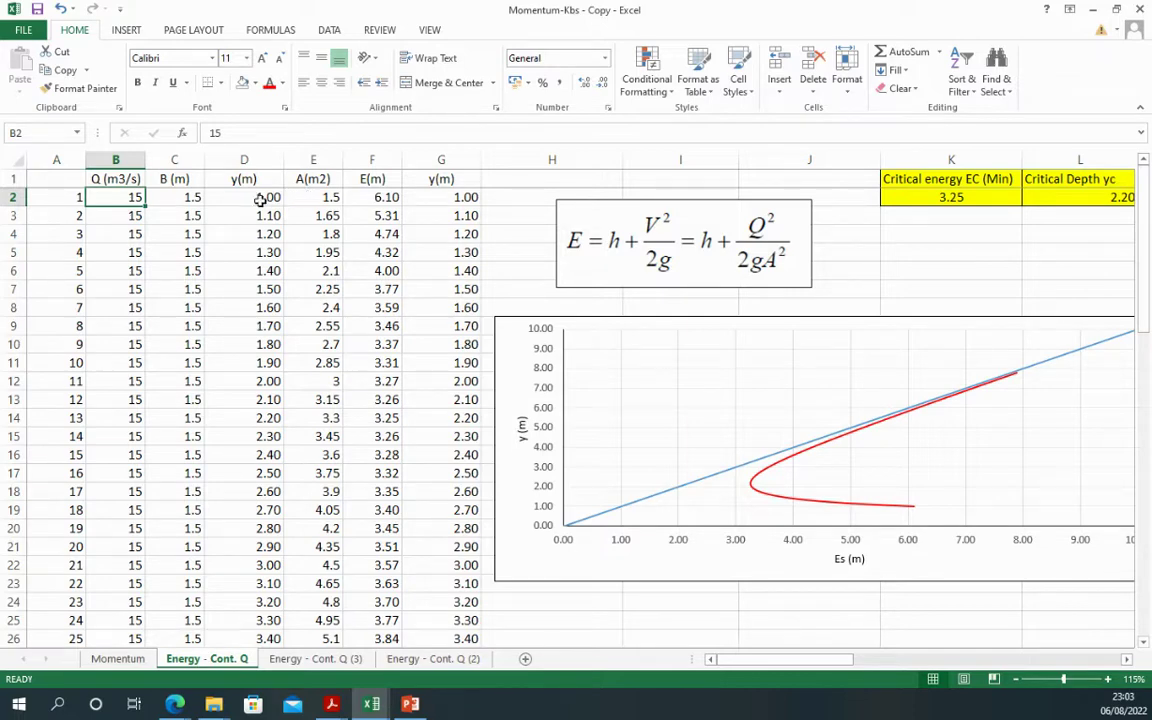
{"action": "left_click", "coordinate": [183, 197]}
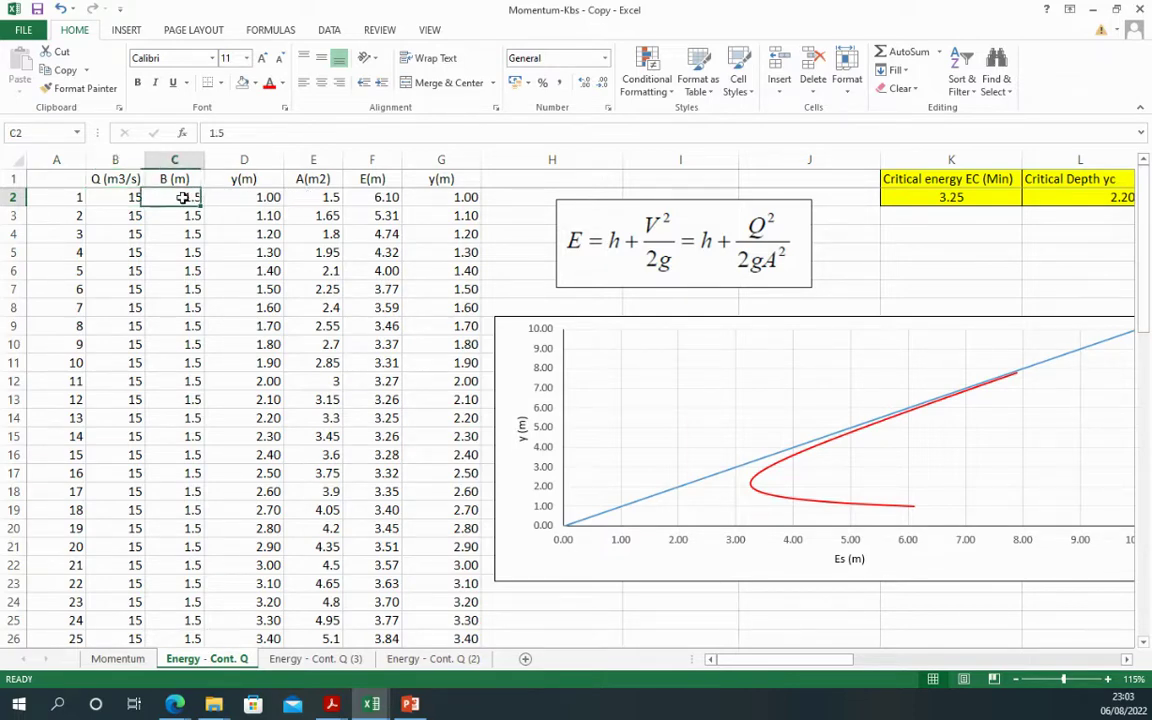
Change the discharge to 30 throughout column B and check the chart and K2's critical energy
{"action": "left_click", "coordinate": [118, 196]}
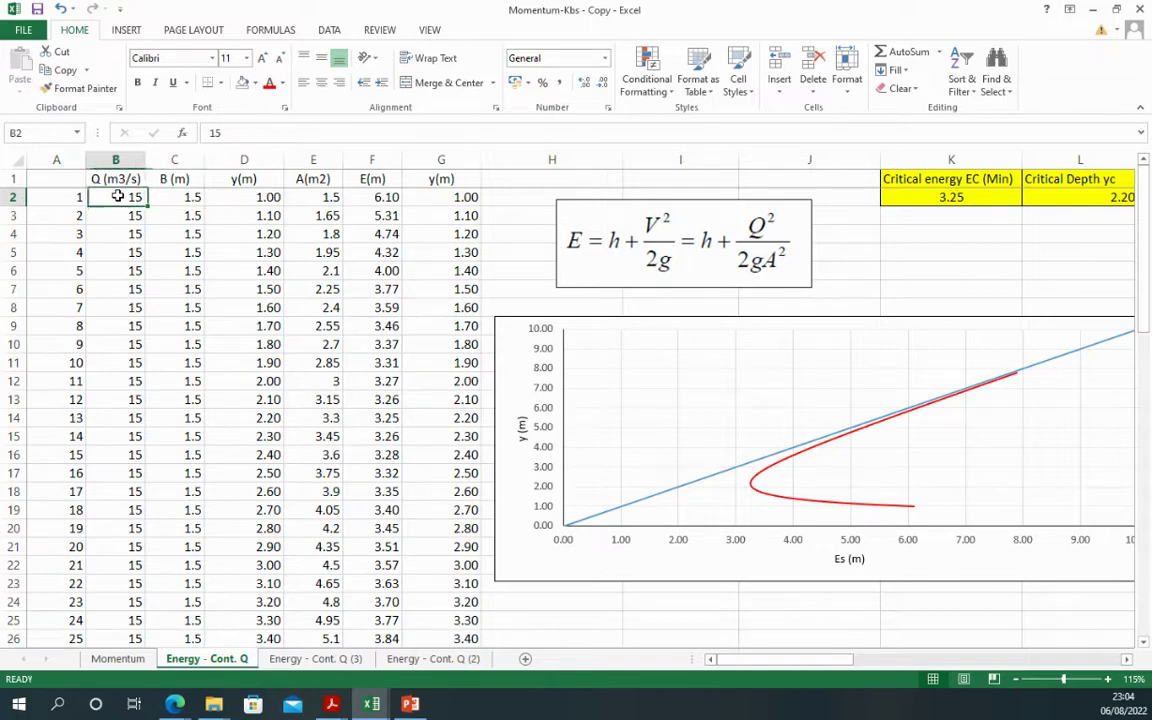
{"action": "type", "text": "3"}
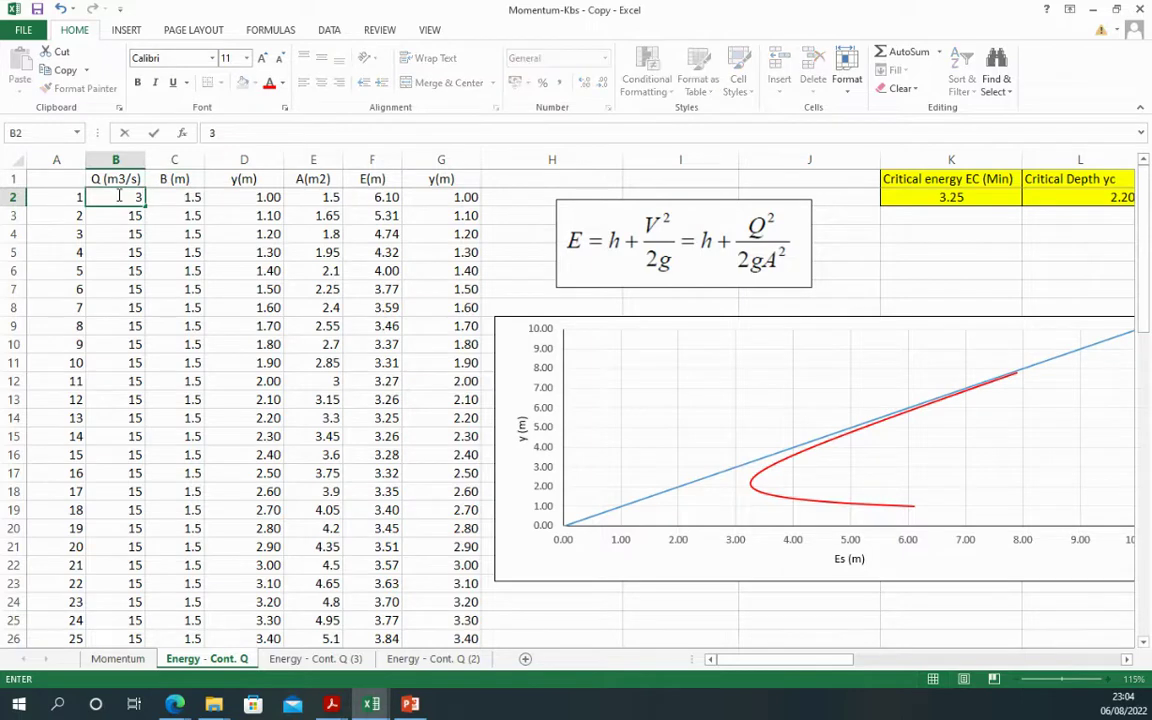
{"action": "type", "text": "0"}
{"action": "key", "text": "Return"}
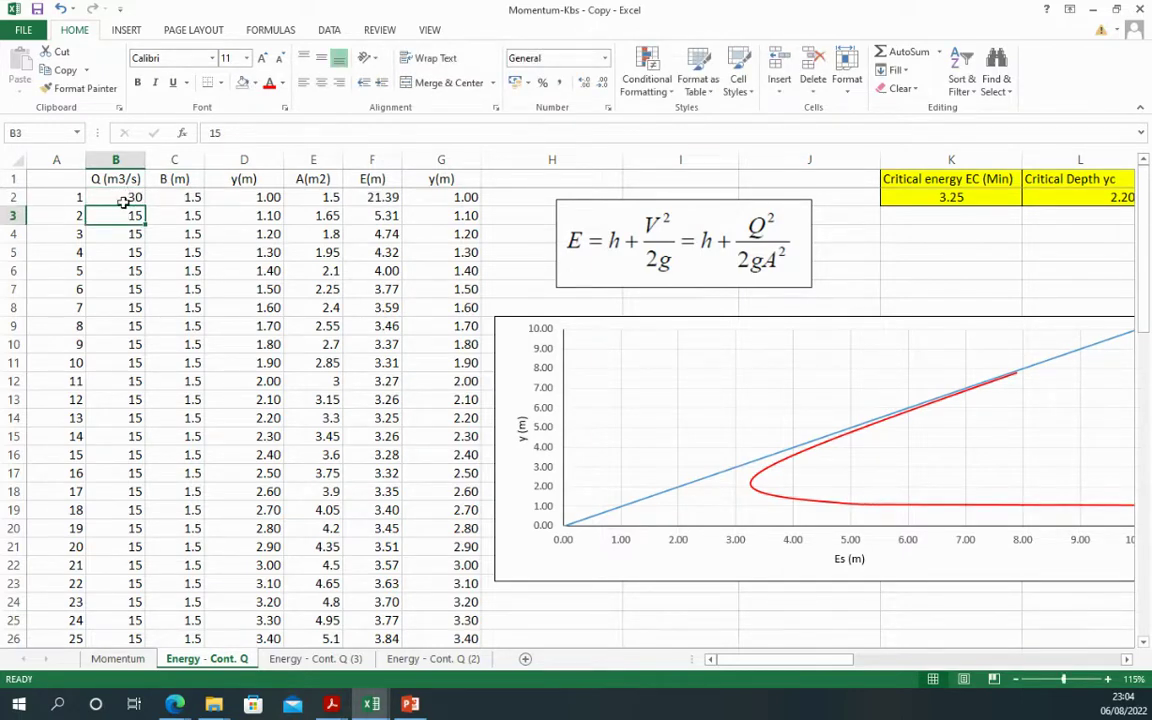
{"action": "left_click", "coordinate": [124, 196]}
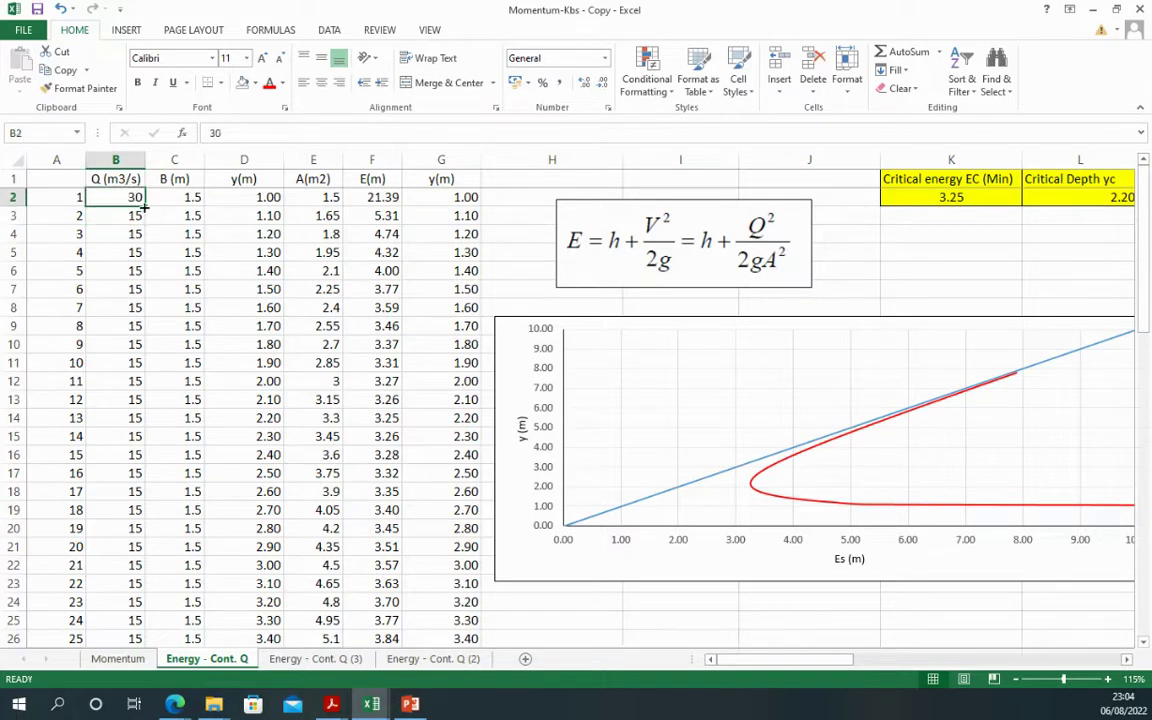
{"action": "double_click", "coordinate": [145, 206]}
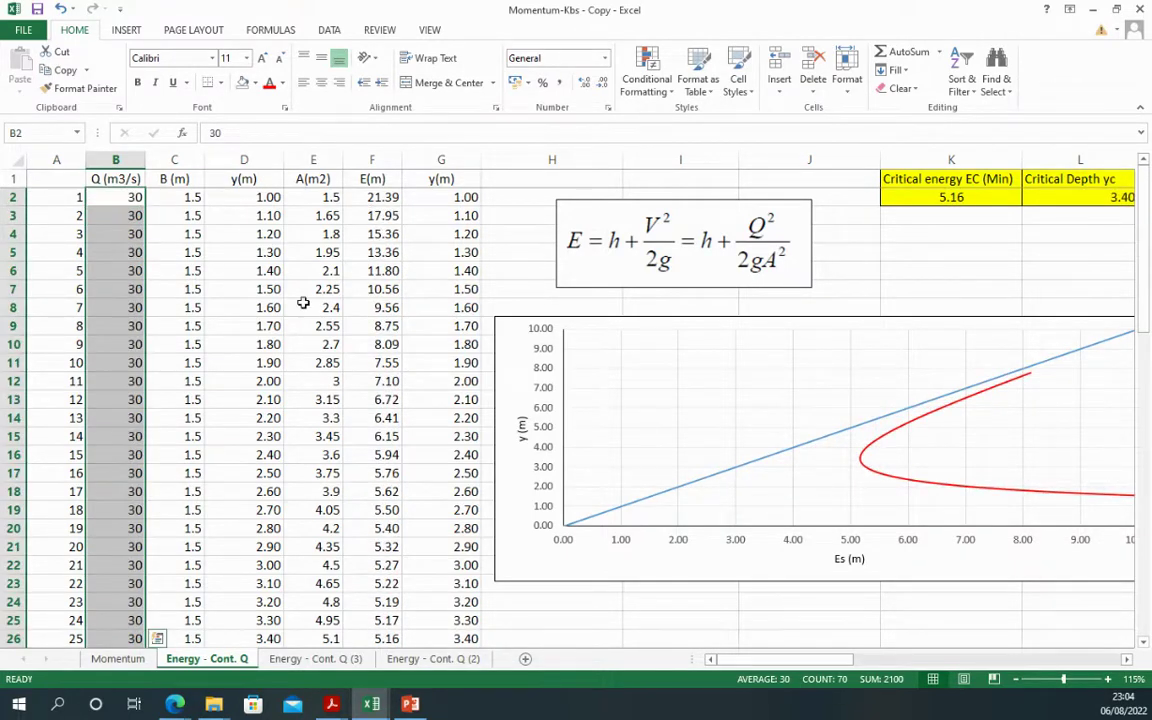
{"action": "left_click", "coordinate": [897, 563]}
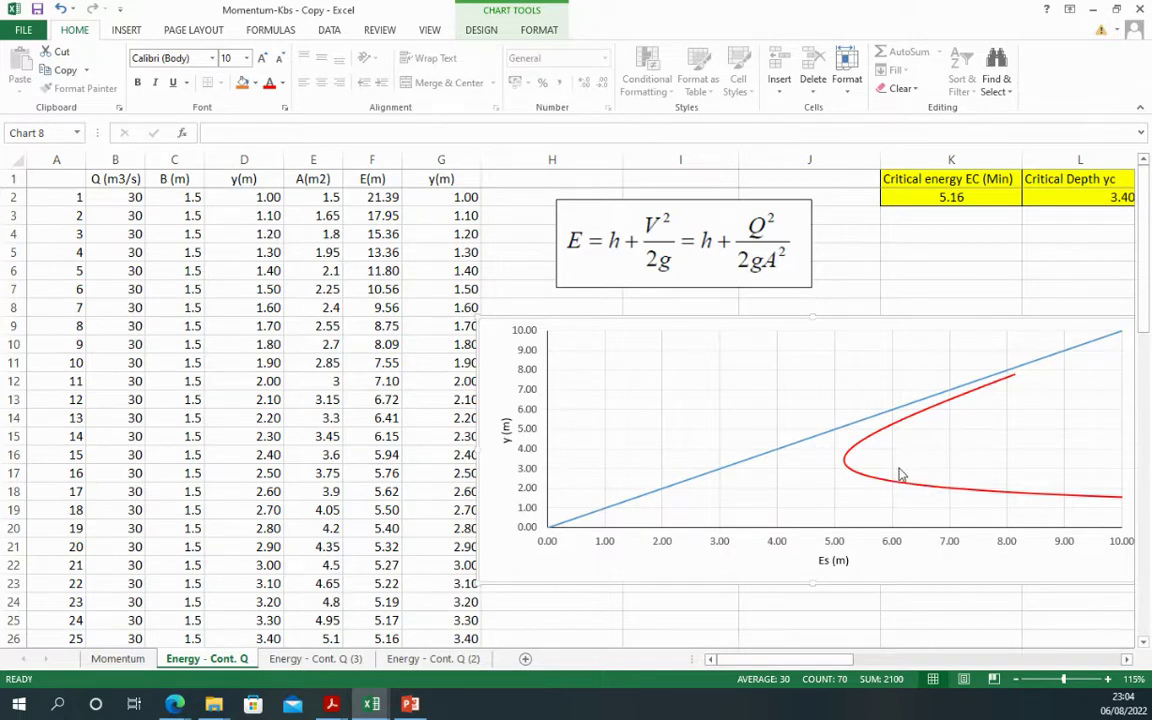
{"action": "left_click", "coordinate": [932, 197]}
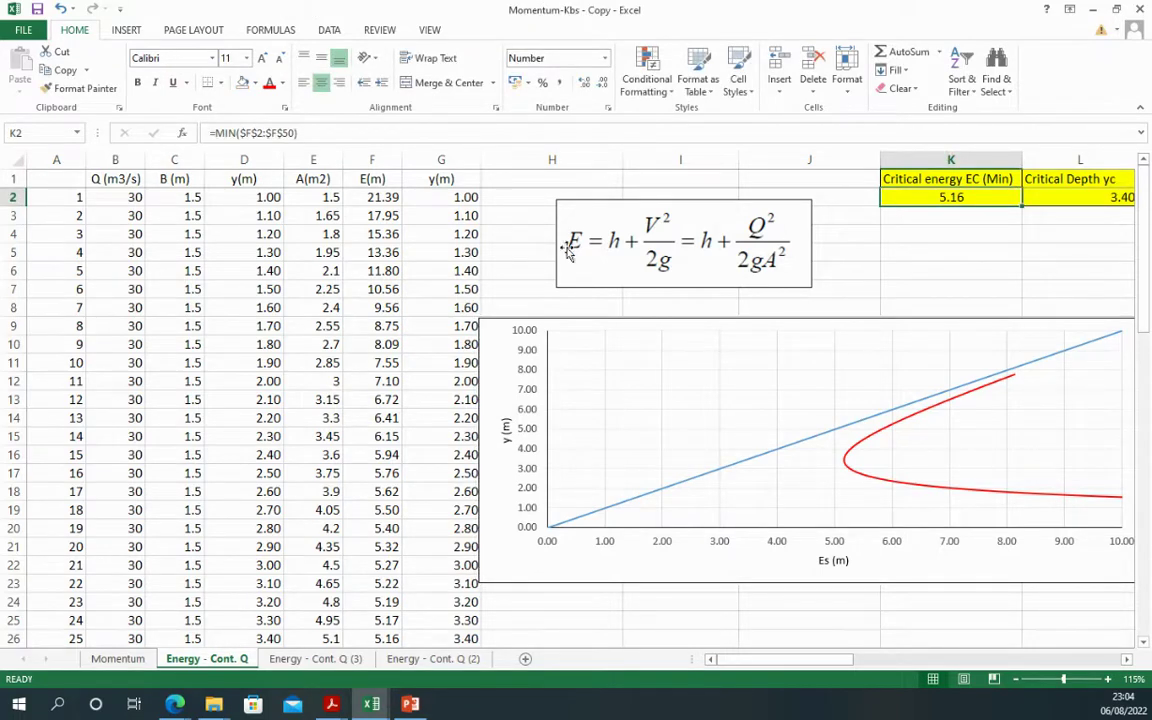
Change the discharge to 10 throughout column B, check K2's 2.48, and nudge the chart right
{"action": "left_click", "coordinate": [117, 199]}
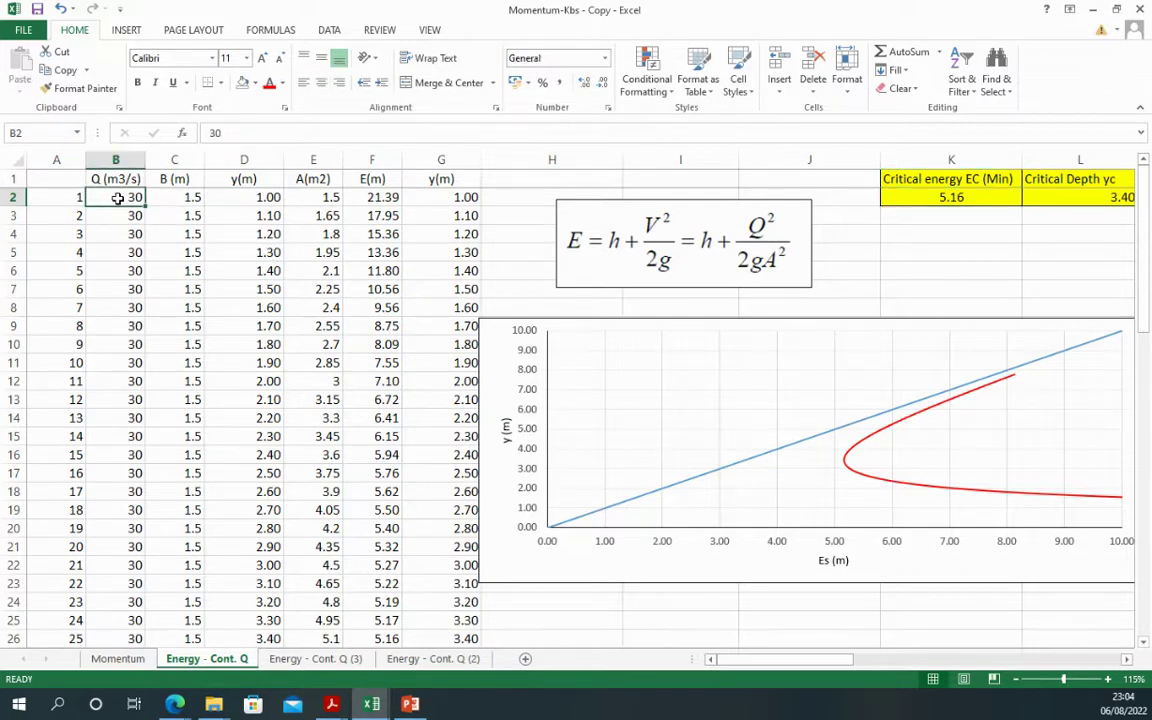
{"action": "type", "text": "10"}
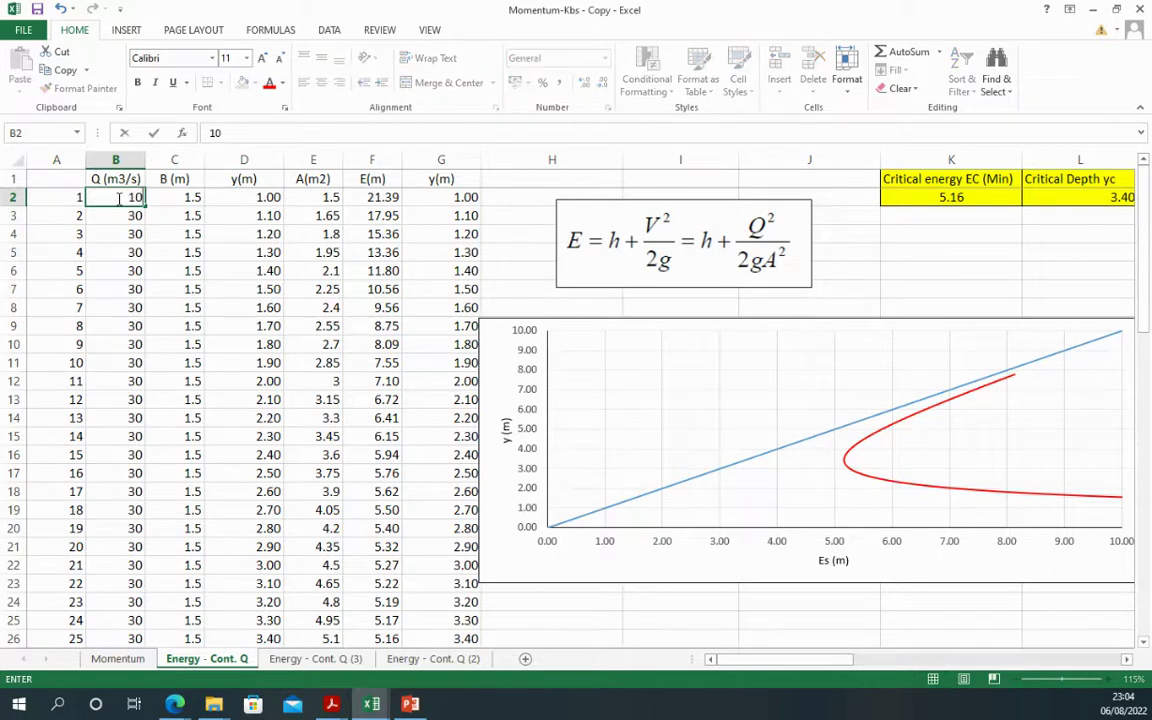
{"action": "key", "text": "Return"}
{"action": "left_click", "coordinate": [121, 193]}
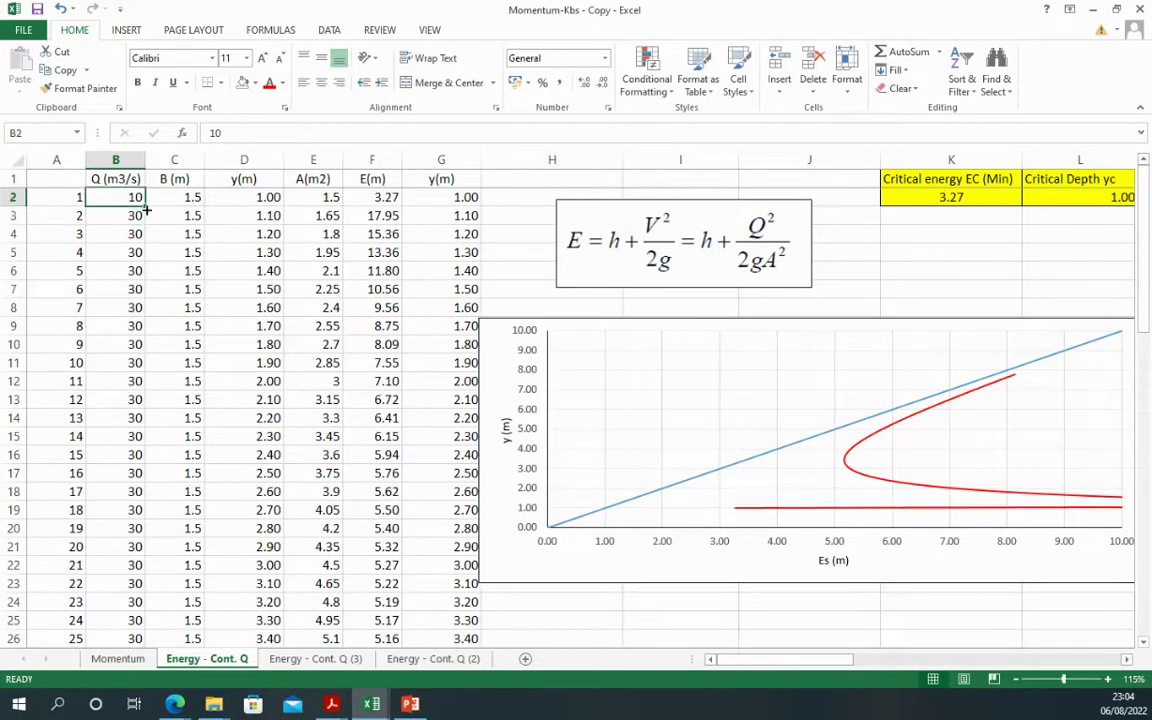
{"action": "double_click", "coordinate": [146, 206]}
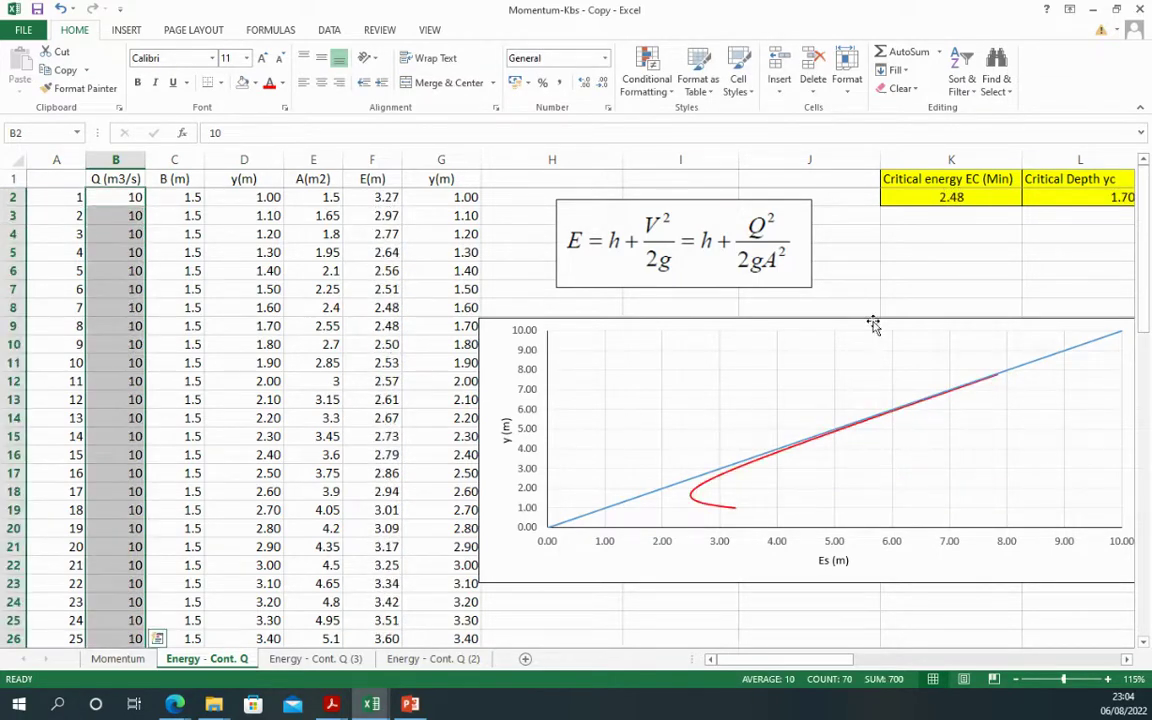
{"action": "left_click", "coordinate": [940, 198]}
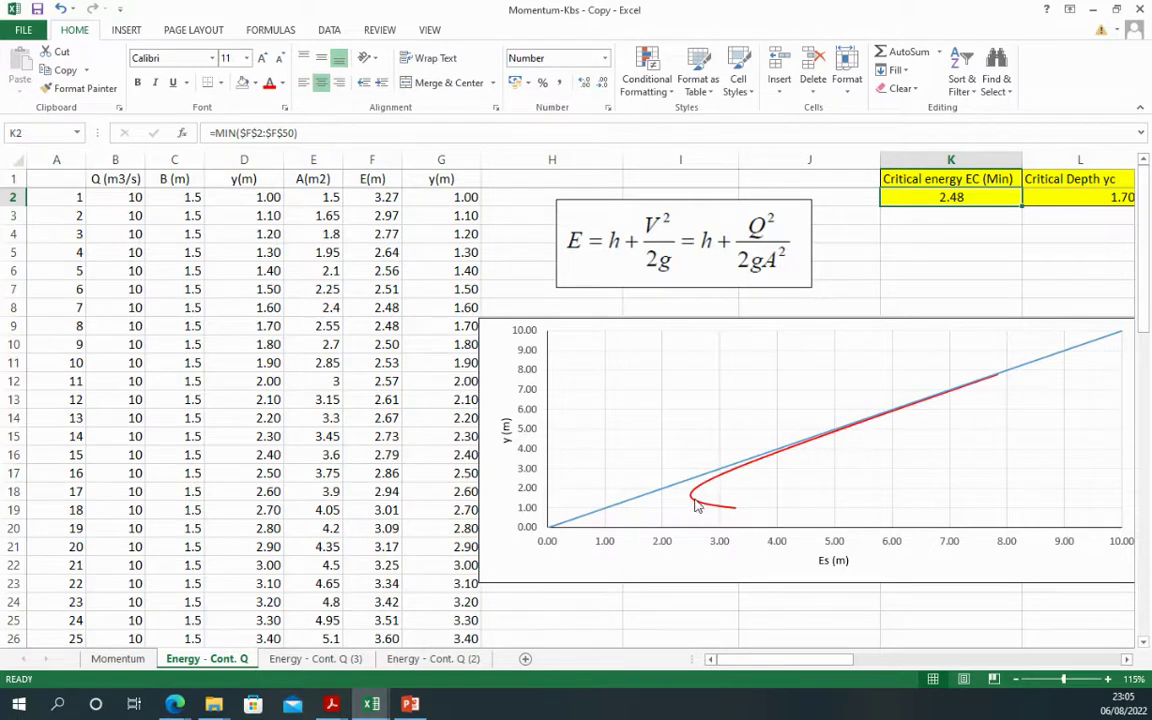
{"action": "mouse_move", "coordinate": [723, 509]}
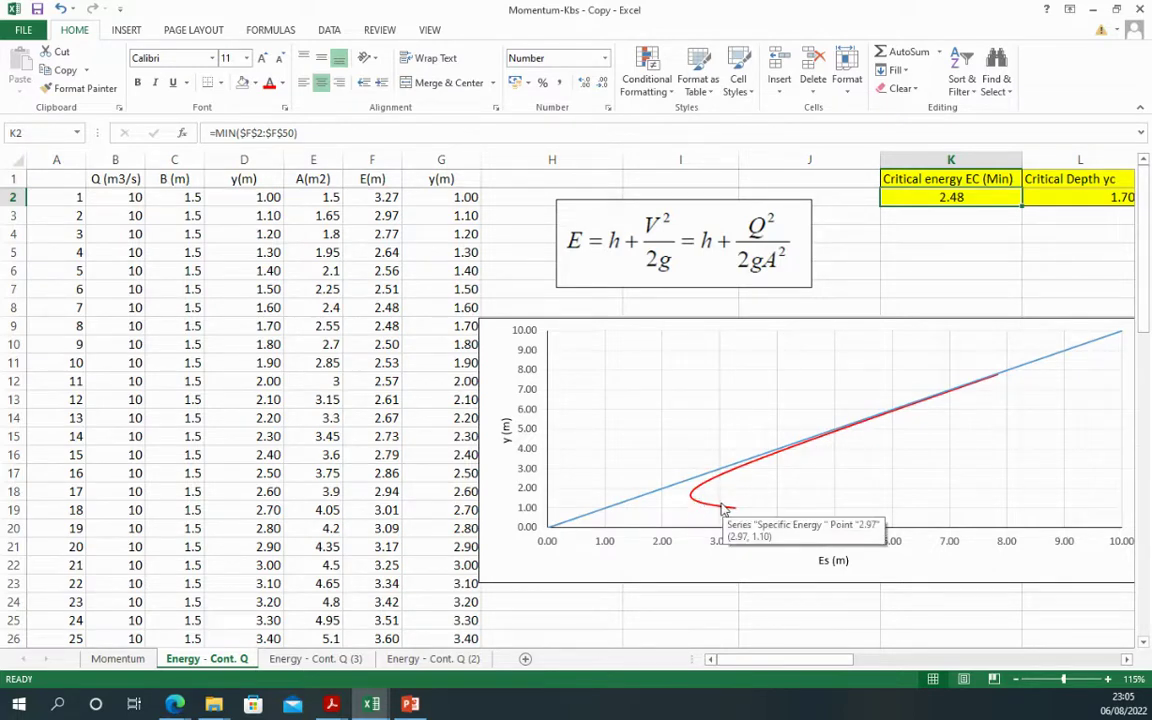
{"action": "left_click_drag", "start_coordinate": [668, 558], "coordinate": [697, 560]}
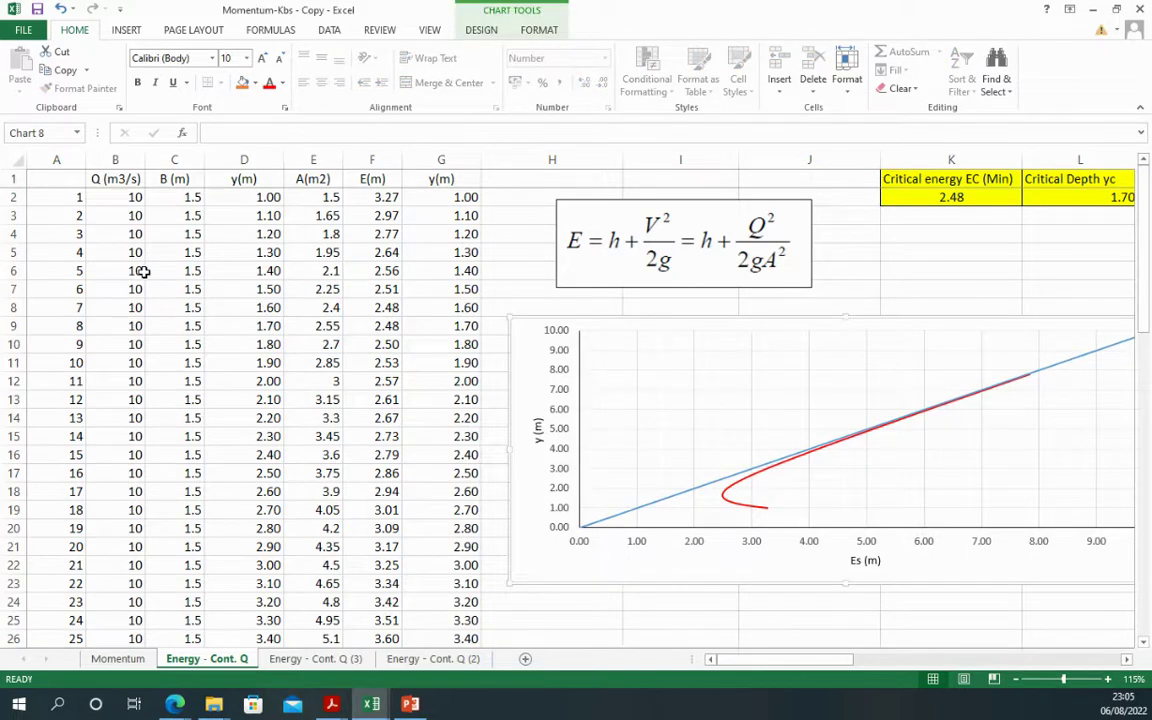